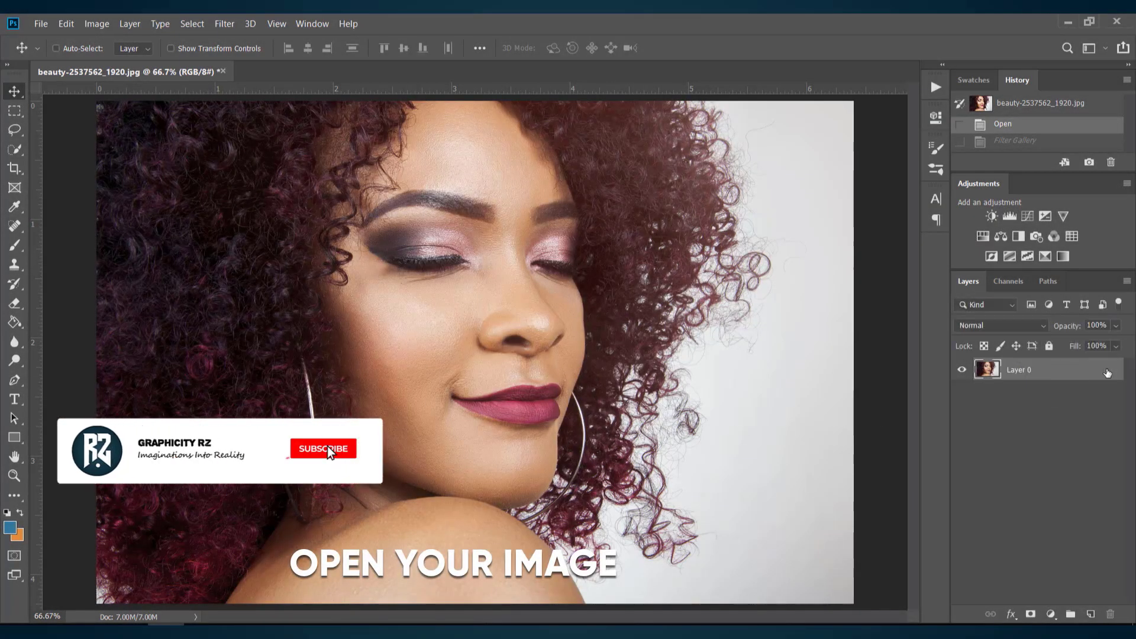
Unlock the portrait's Background layer so it becomes the editable Layer 0.
{"action": "left_click", "coordinate": [1107, 369]}
Duplicate Layer 0 and rename the copy FILTER GALLERY.
{"action": "key", "text": "ctrl+j"}
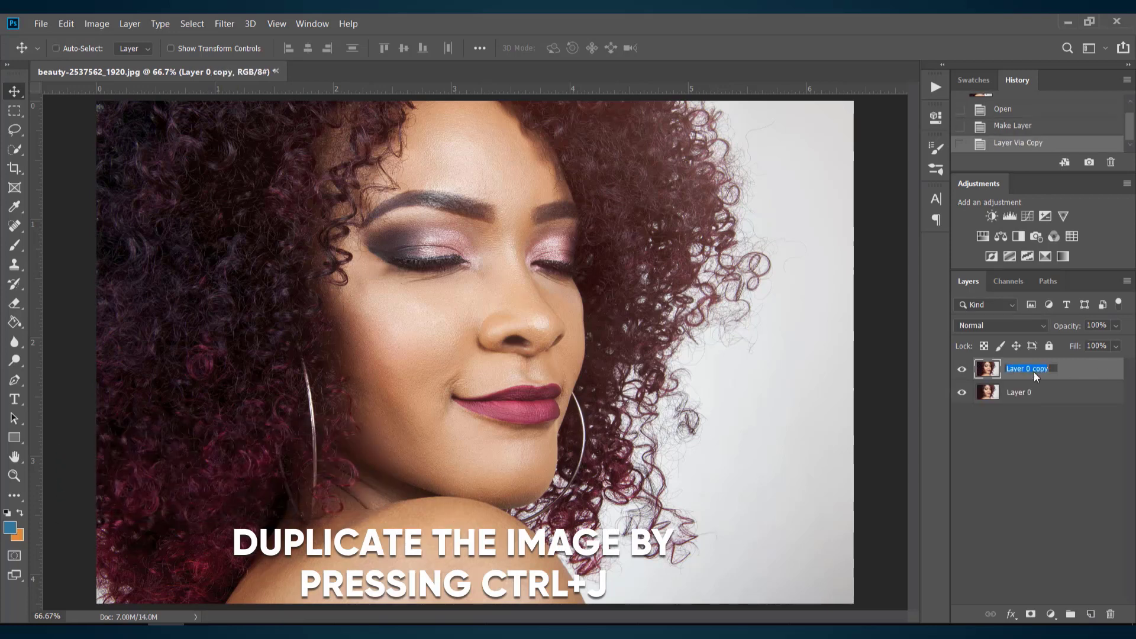
{"action": "left_click", "coordinate": [1034, 371]}
{"action": "type", "text": "FILTER GALLERY"}
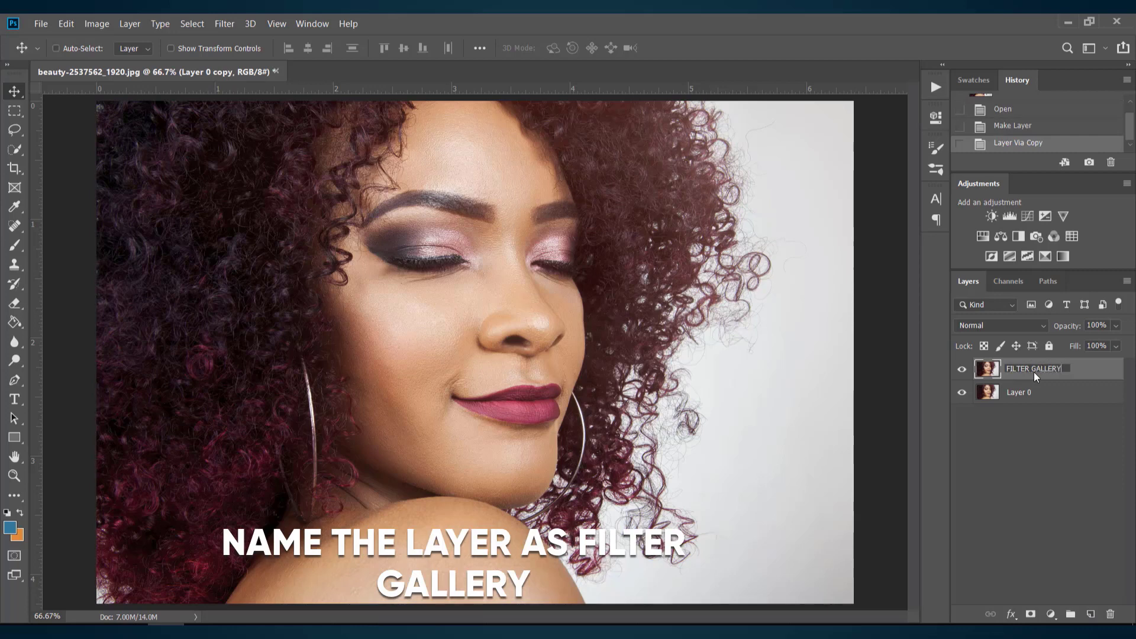
{"action": "key", "text": "Return"}
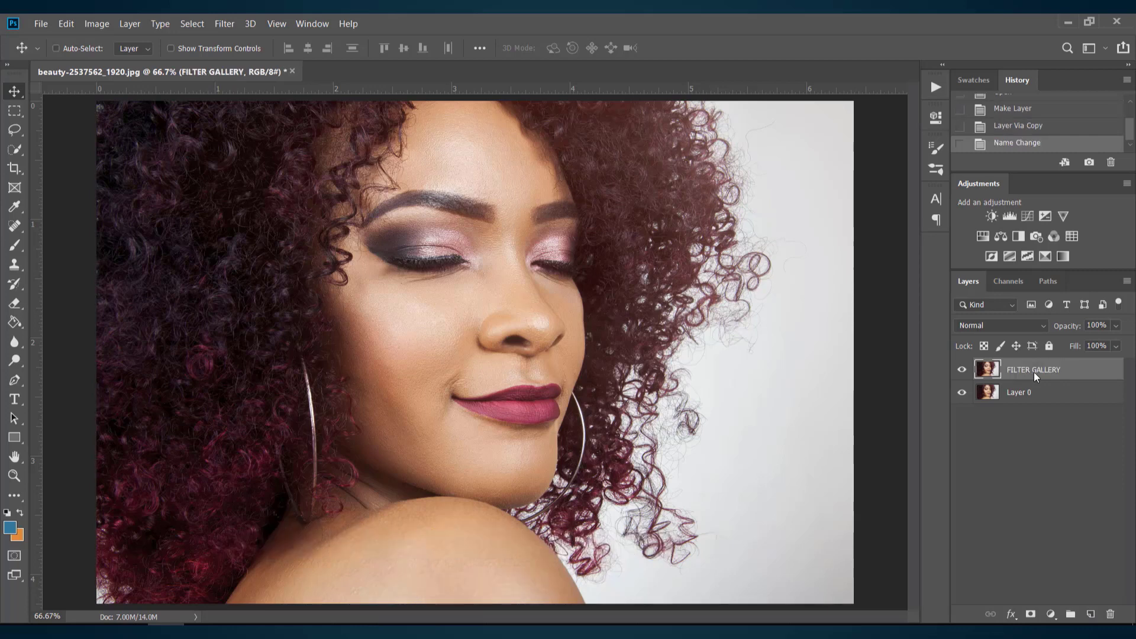
{"action": "left_click", "coordinate": [222, 23]}
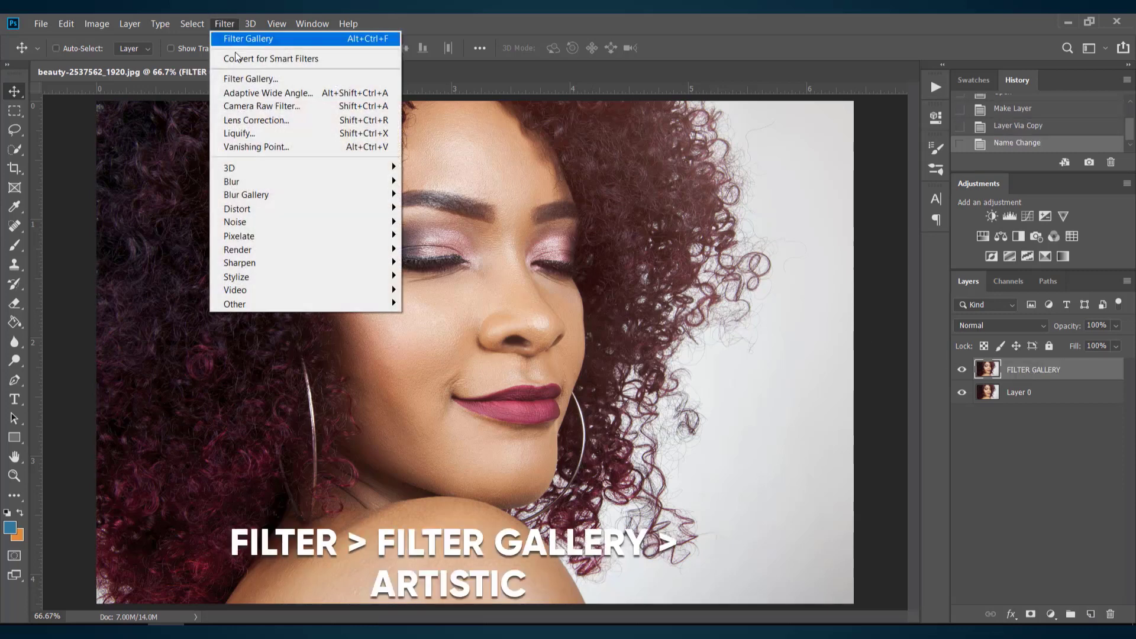
In the Filter Gallery, apply Poster Edges with edge thickness 8, intensity 0, posterization 3.
{"action": "left_click", "coordinate": [278, 78]}
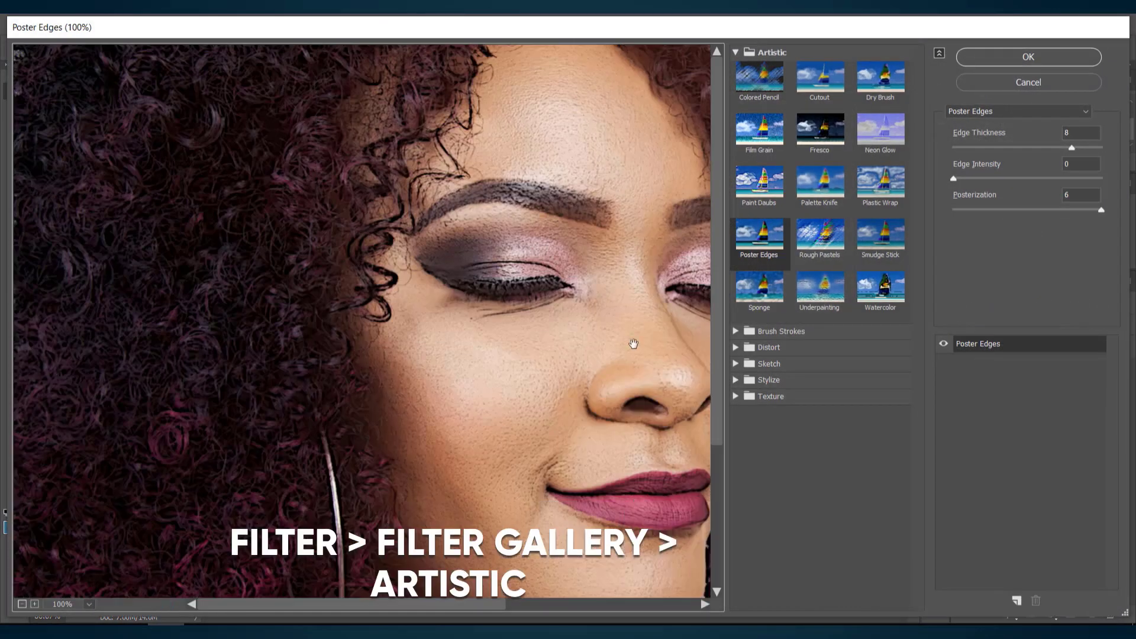
{"action": "left_click", "coordinate": [758, 248]}
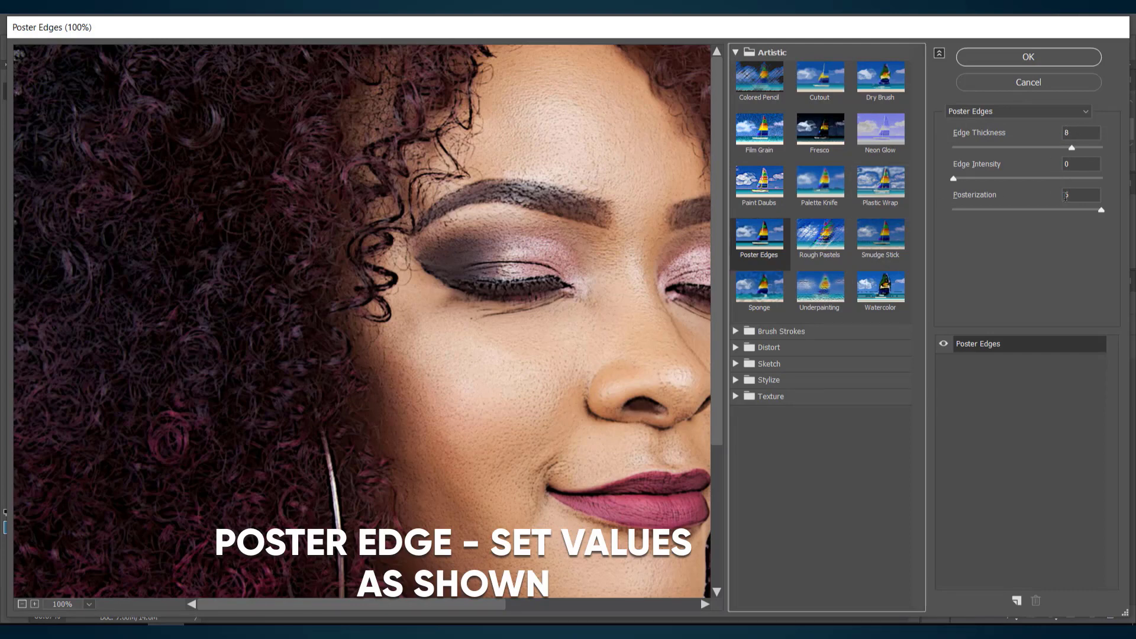
{"action": "left_click_drag", "start_coordinate": [1102, 219], "coordinate": [1086, 218]}
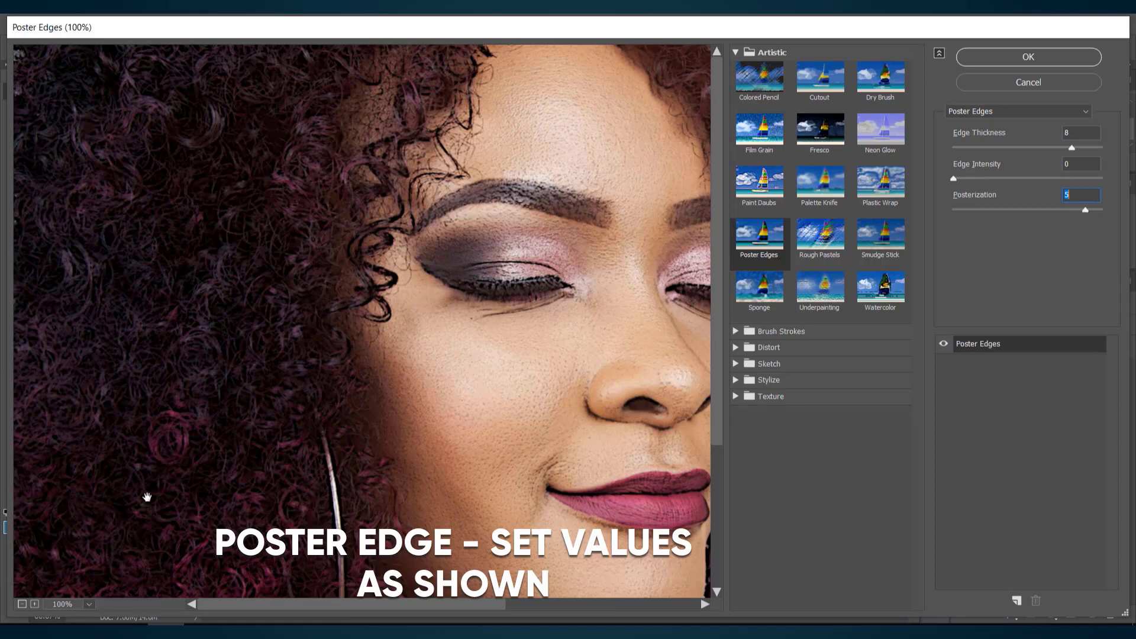
{"action": "left_click", "coordinate": [22, 604]}
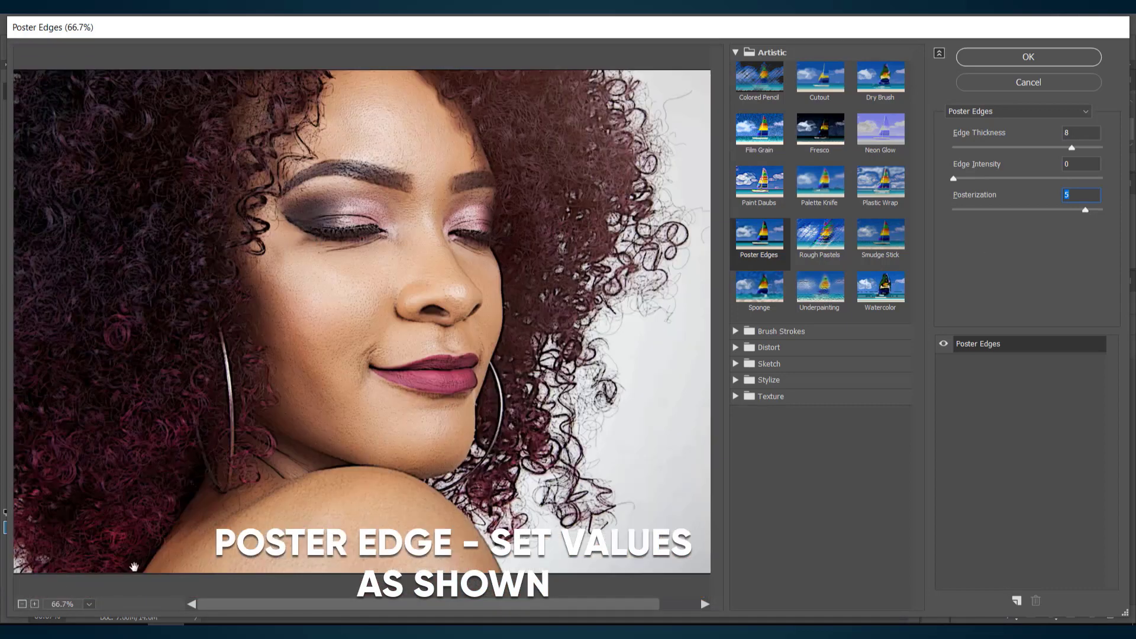
{"action": "left_click_drag", "start_coordinate": [1087, 211], "coordinate": [1078, 216]}
{"action": "left_click_drag", "start_coordinate": [1070, 212], "coordinate": [1030, 212]}
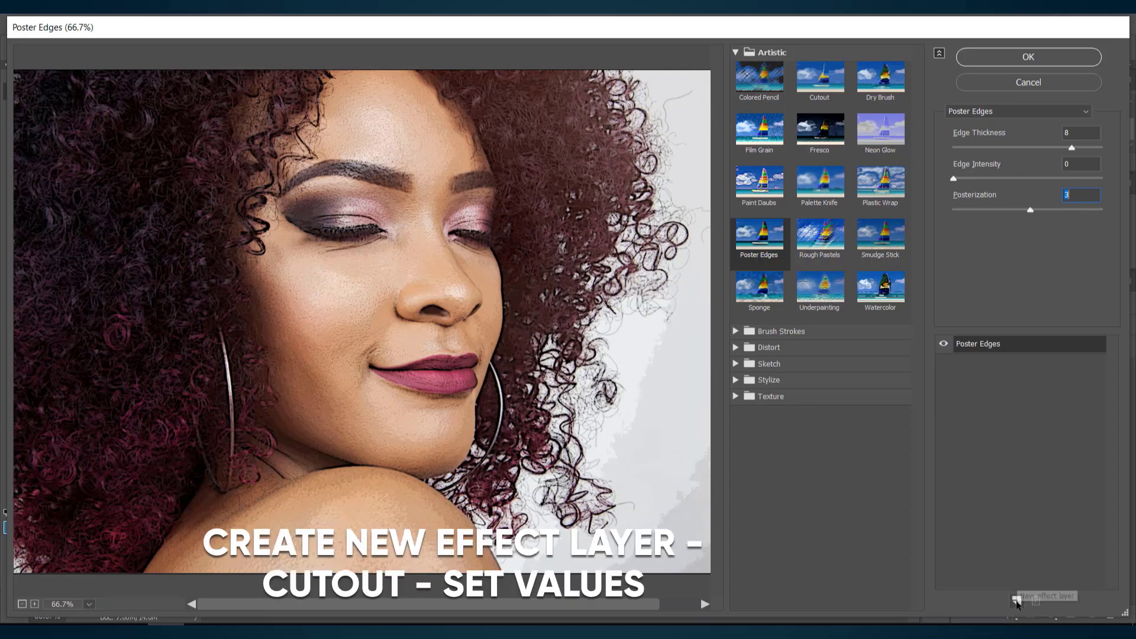
Stack a Cutout effect (levels 8, simplicity 0, fidelity 3) and apply the gallery filters.
{"action": "left_click", "coordinate": [1015, 599]}
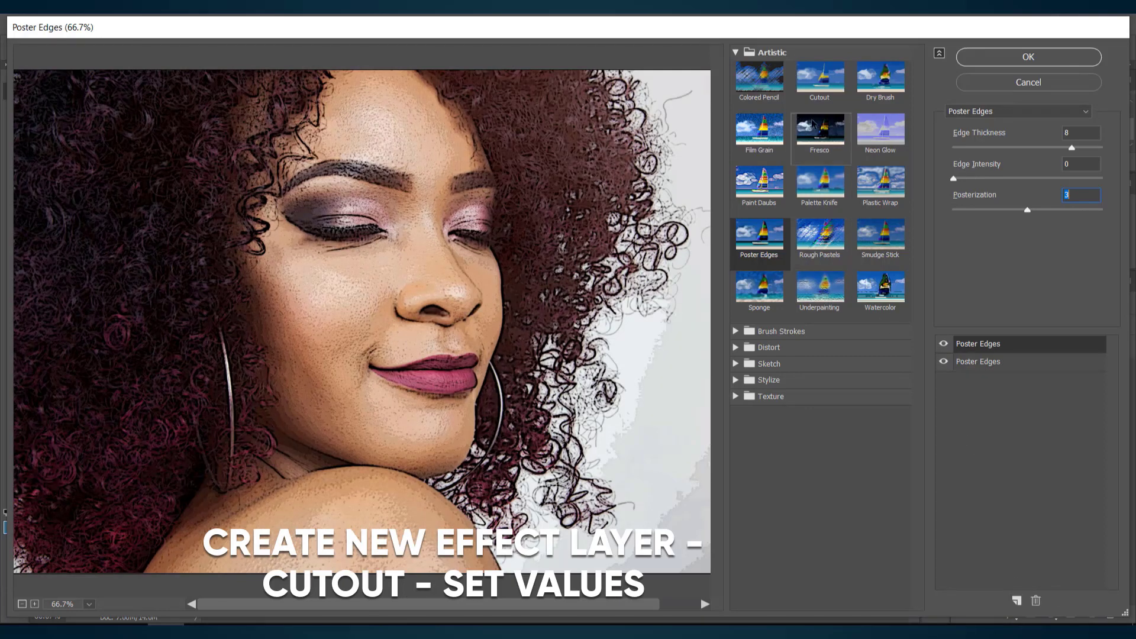
{"action": "left_click", "coordinate": [823, 96]}
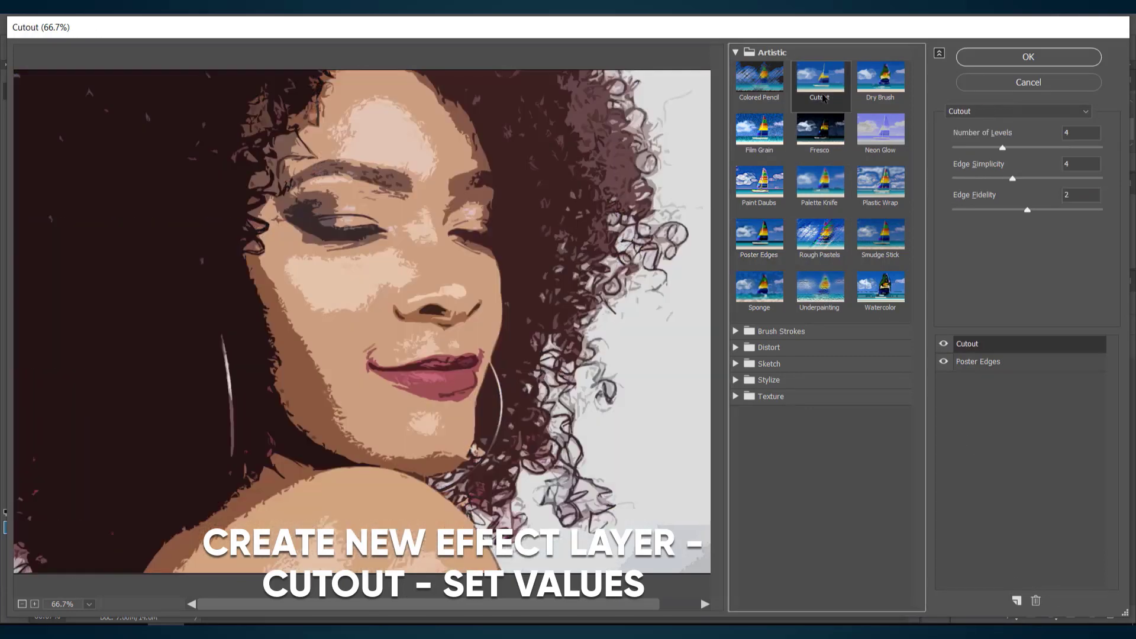
{"action": "left_click", "coordinate": [1036, 147]}
{"action": "left_click_drag", "start_coordinate": [1043, 151], "coordinate": [1093, 152]}
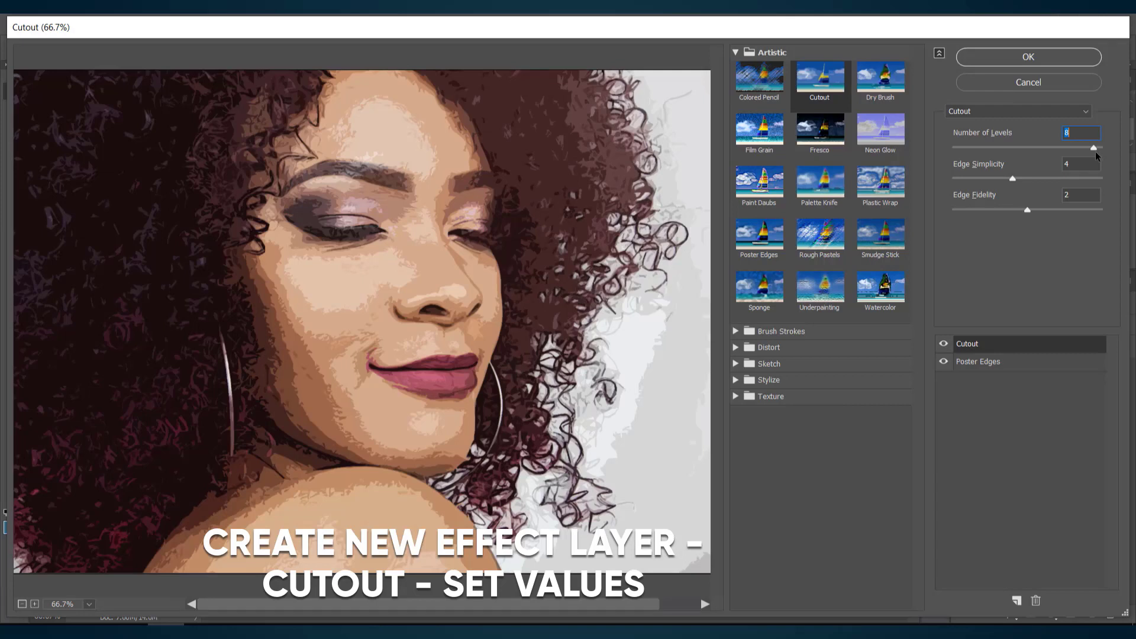
{"action": "left_click_drag", "start_coordinate": [1015, 181], "coordinate": [959, 180]}
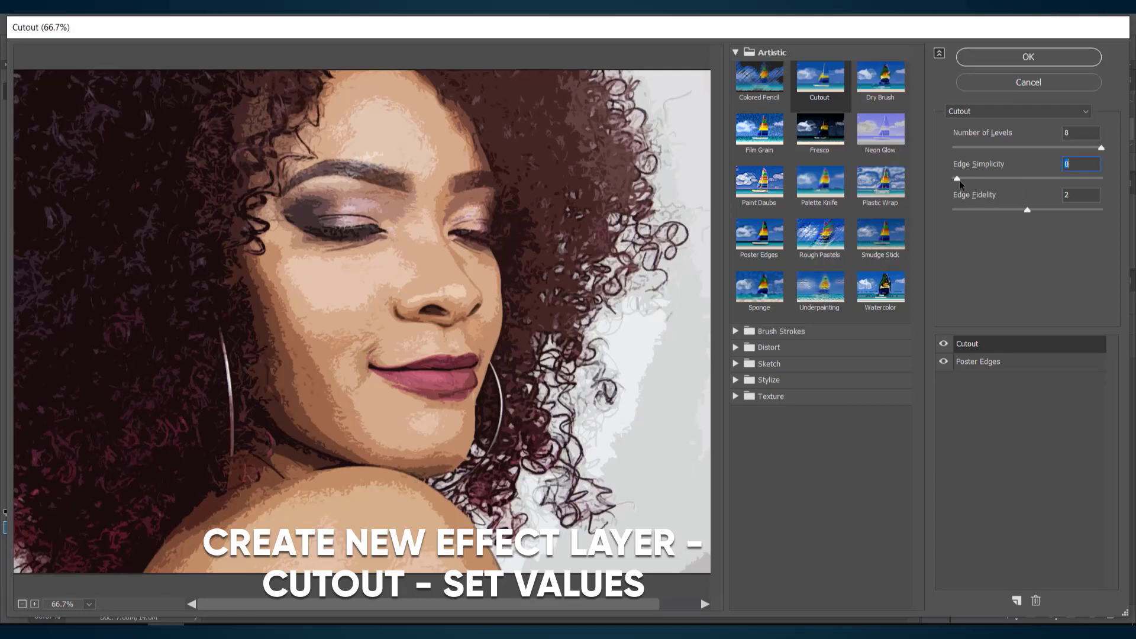
{"action": "left_click", "coordinate": [1026, 210]}
{"action": "left_click_drag", "start_coordinate": [1027, 211], "coordinate": [1114, 214]}
{"action": "left_click", "coordinate": [1039, 58]}
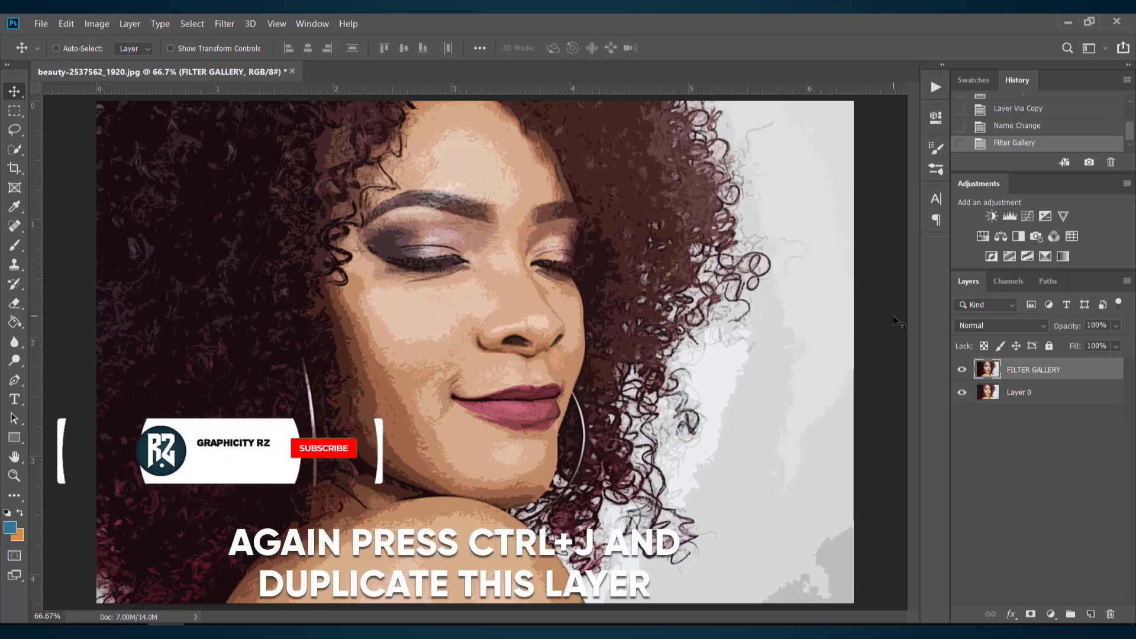
Duplicate the filtered FILTER GALLERY layer and rename the copy DIFFUSE.
{"action": "key", "text": "ctrl+j"}
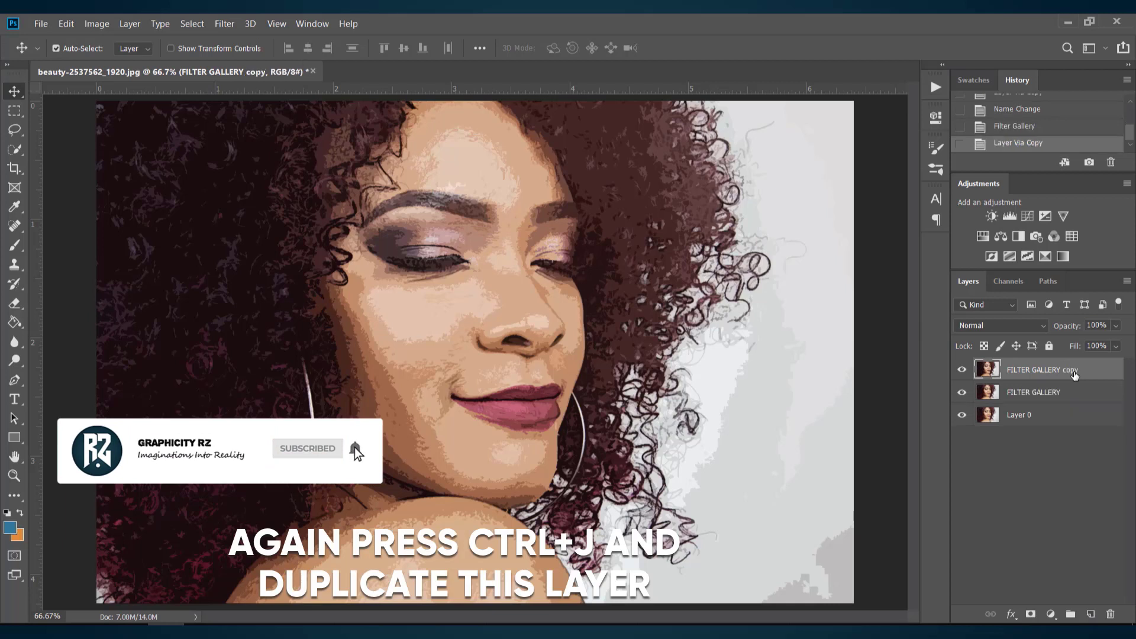
{"action": "double_click", "coordinate": [1074, 372]}
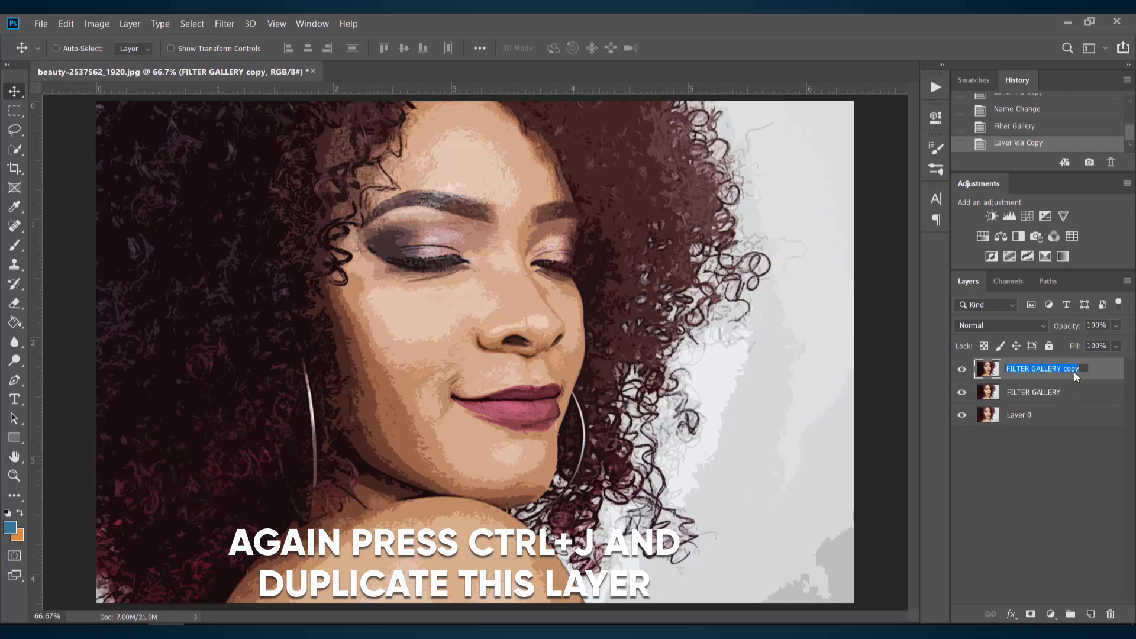
{"action": "type", "text": "DIFFUSE"}
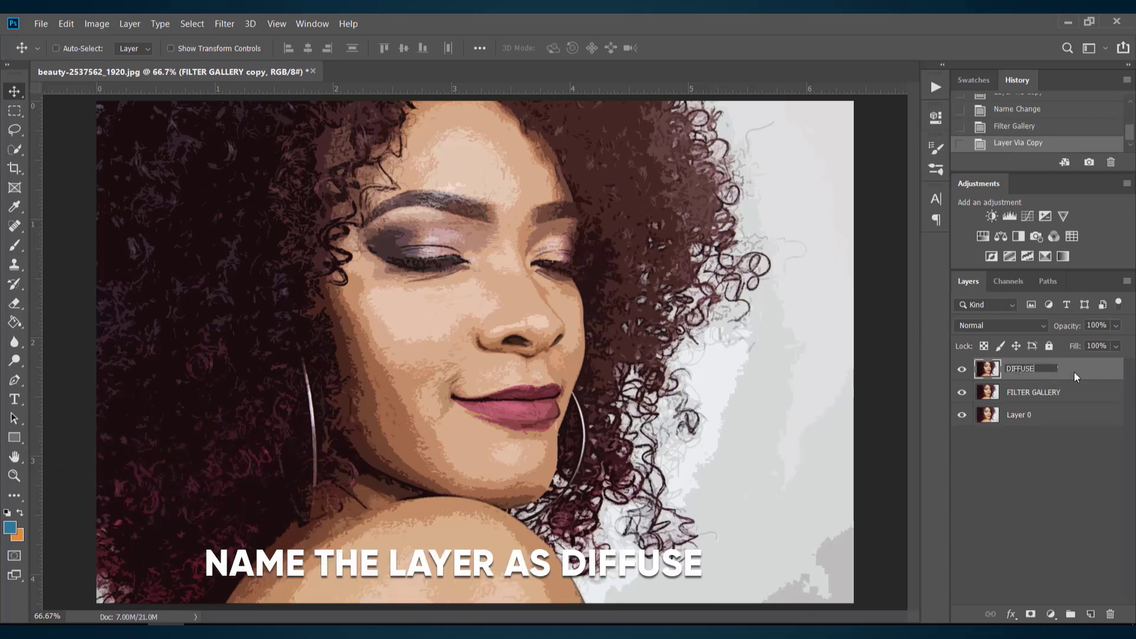
{"action": "key", "text": "Return"}
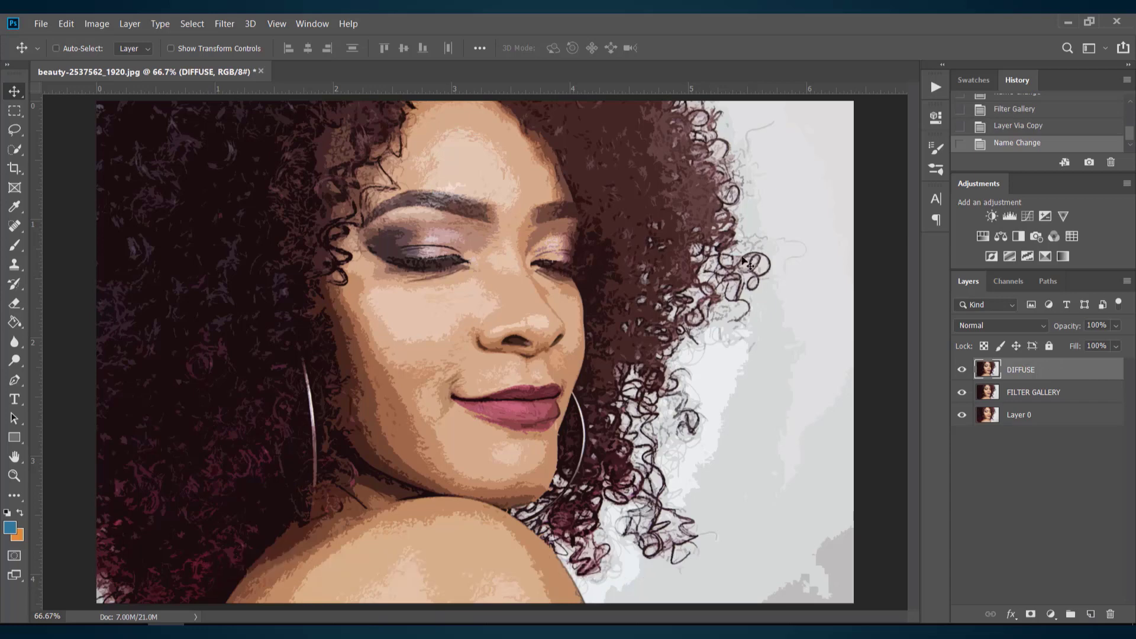
{"action": "left_click", "coordinate": [226, 23]}
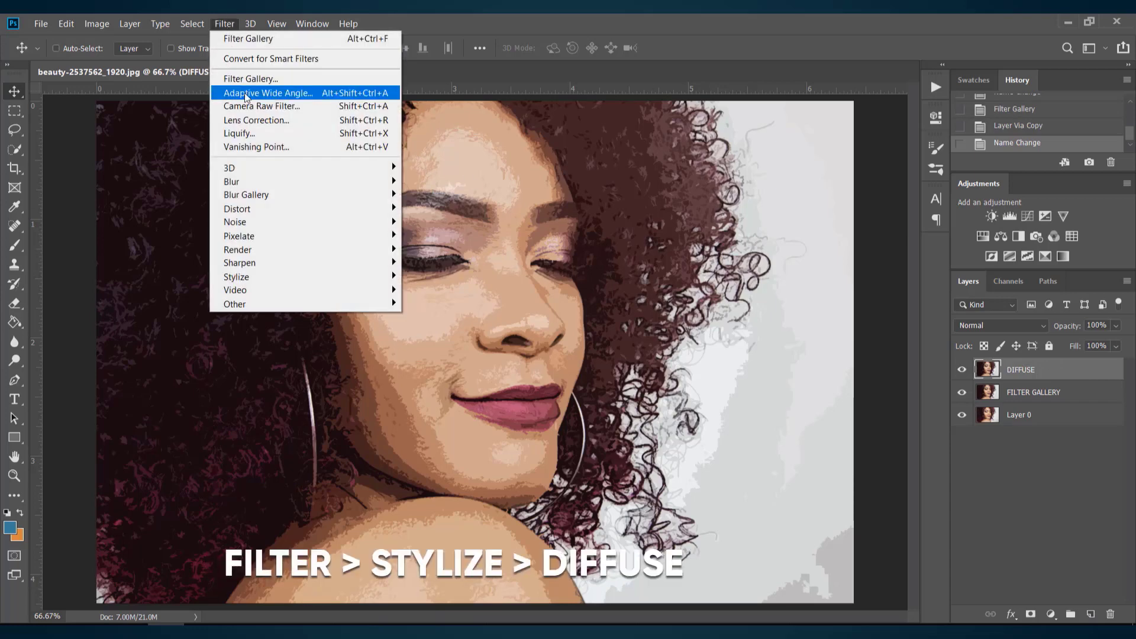
Apply Stylize > Diffuse in Anisotropic mode to the DIFFUSE layer.
{"action": "mouse_move", "coordinate": [299, 278]}
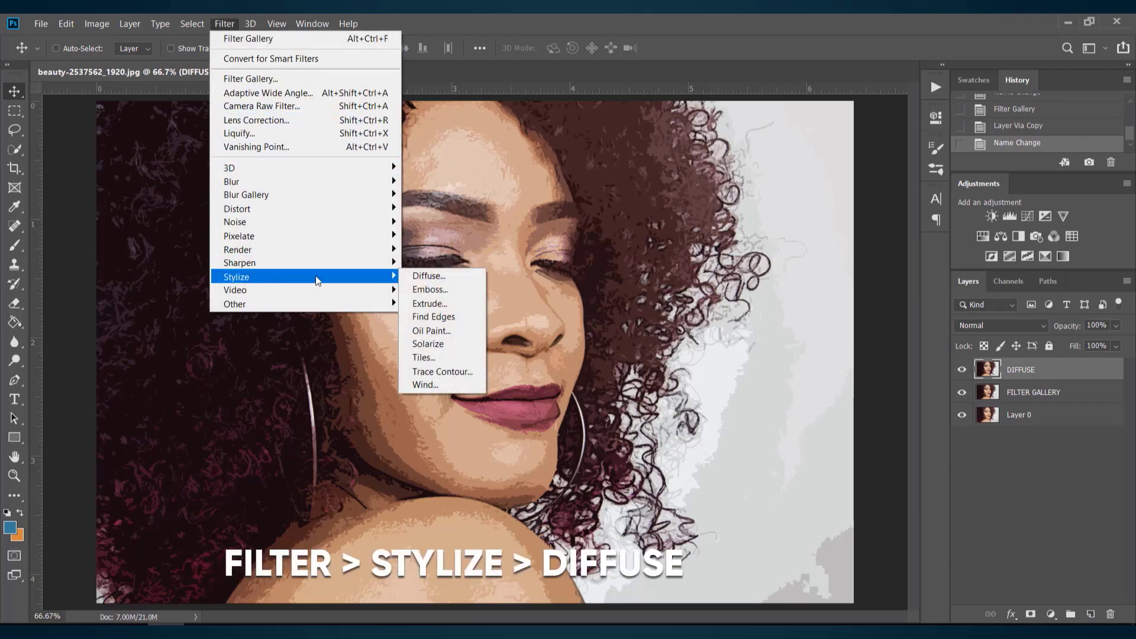
{"action": "left_click", "coordinate": [461, 276]}
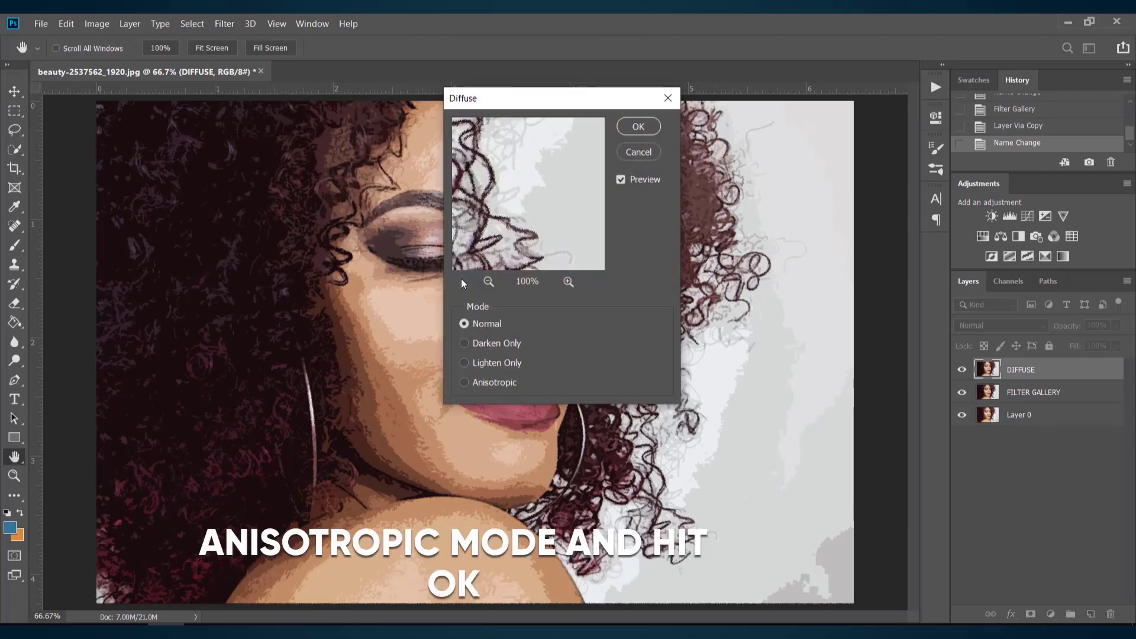
{"action": "left_click", "coordinate": [464, 381]}
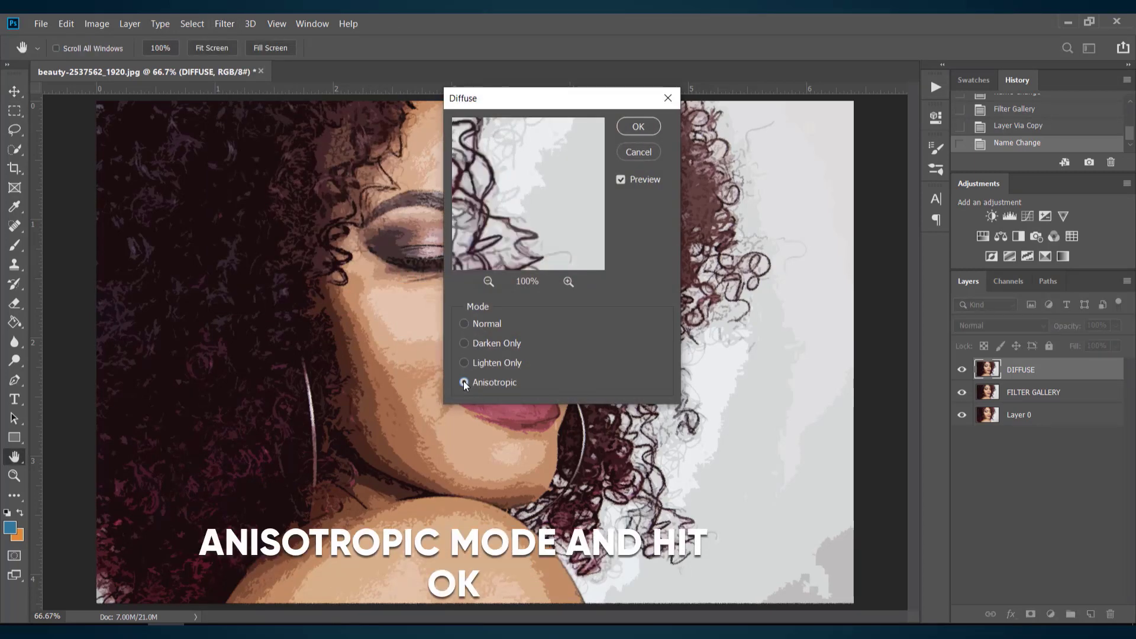
{"action": "left_click", "coordinate": [637, 126]}
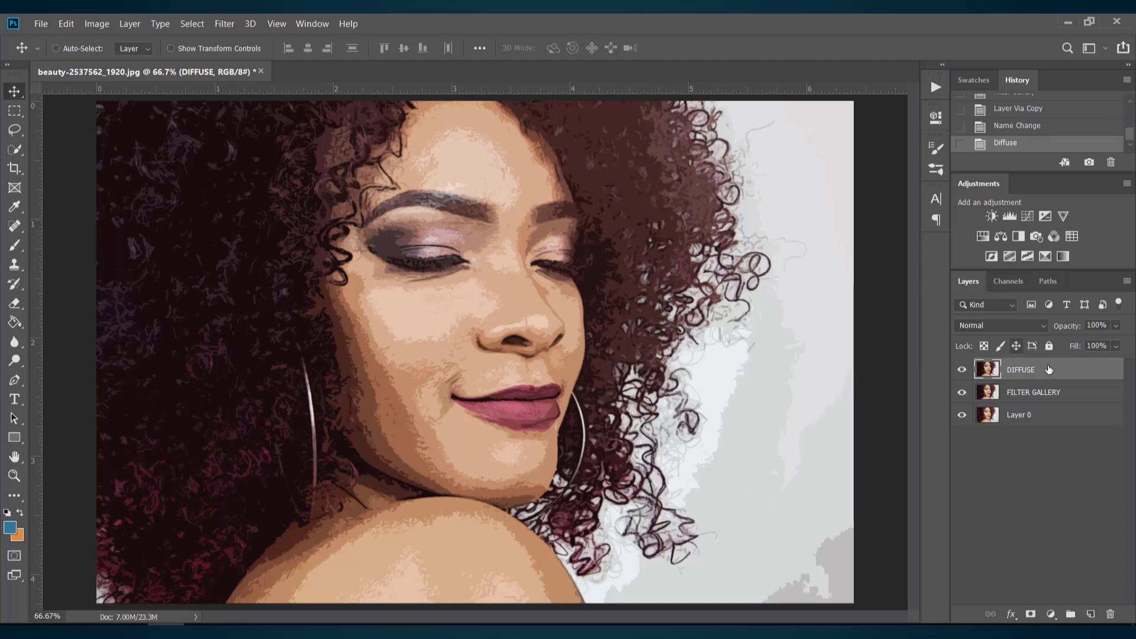
Duplicate the DIFFUSE layer and rename the copy SHARPEN.
{"action": "key", "text": "ctrl"}
{"action": "key", "text": "ctrl+j"}
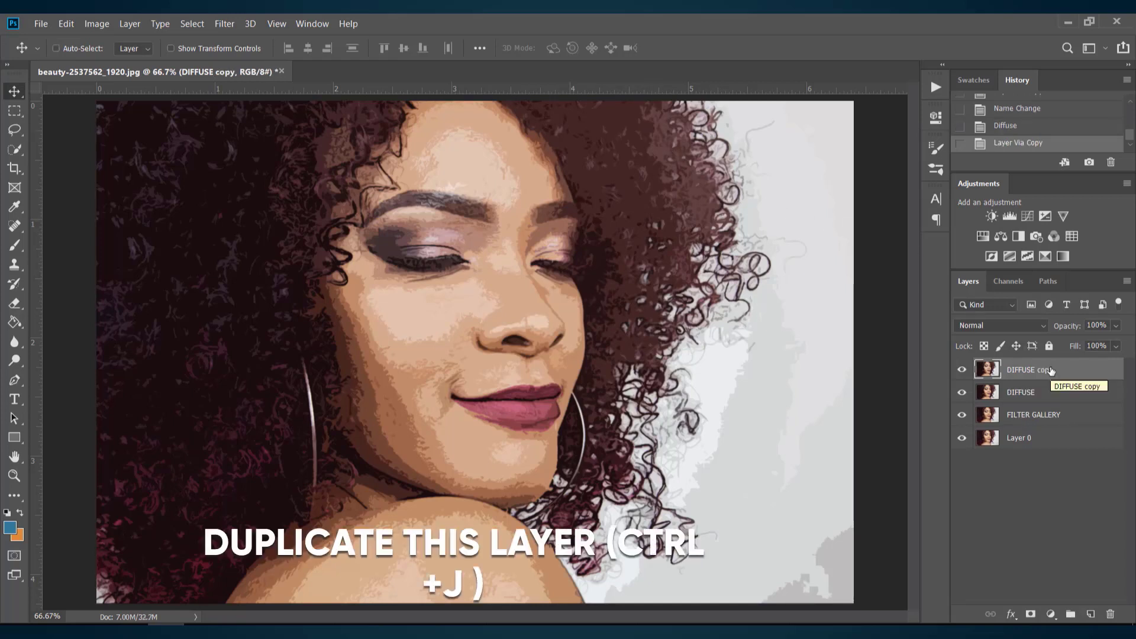
{"action": "double_click", "coordinate": [1029, 369]}
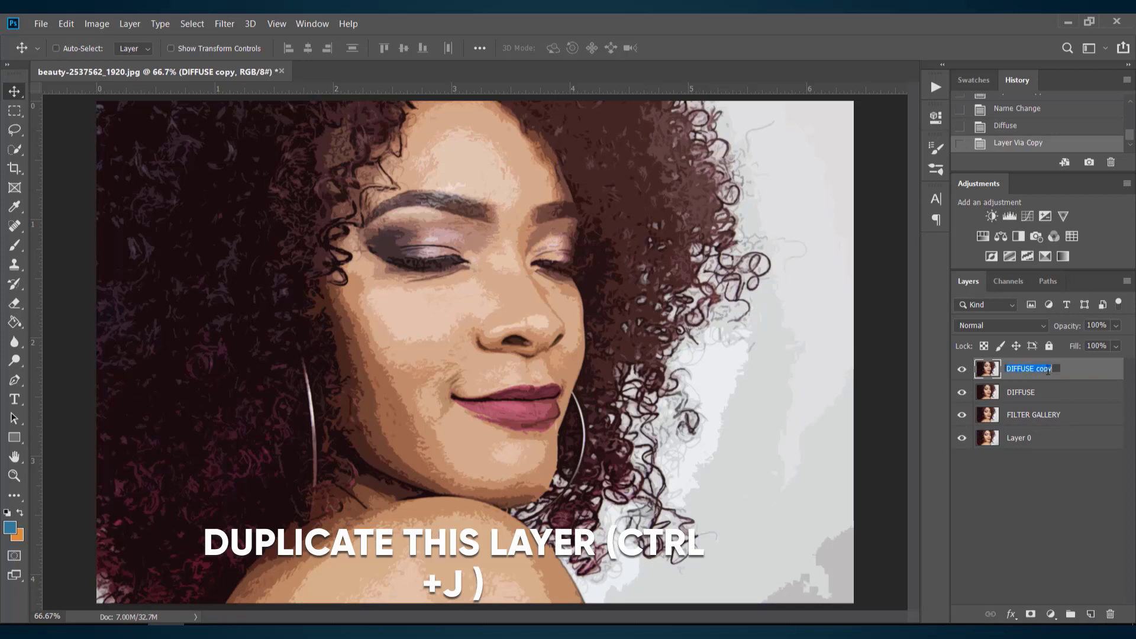
{"action": "type", "text": "SHARPEN"}
{"action": "key", "text": "Return"}
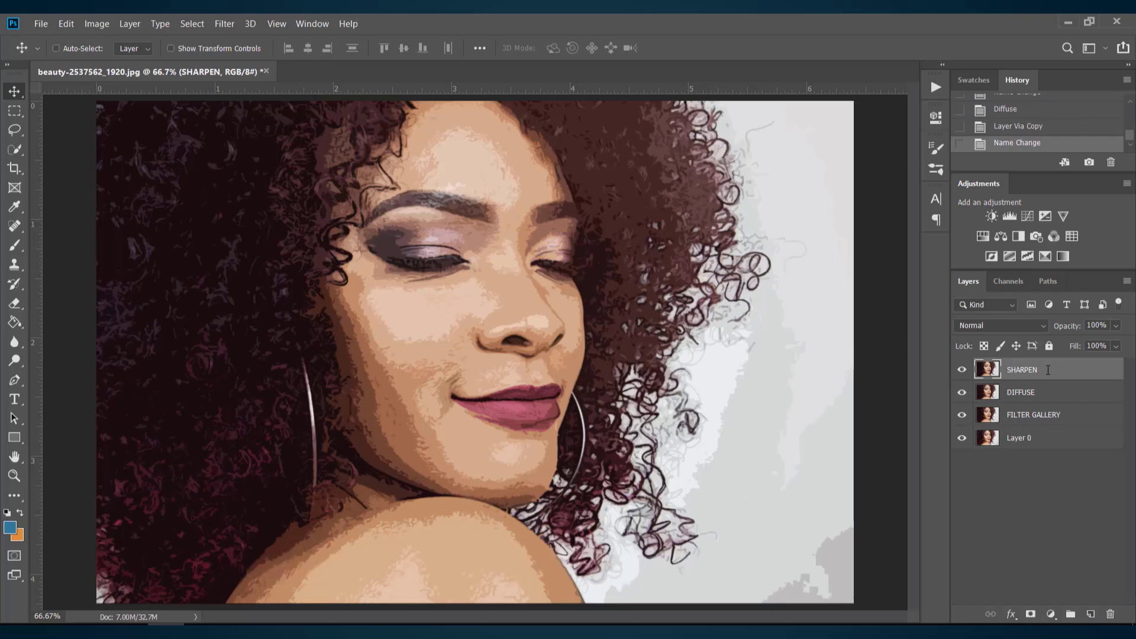
Apply Filter > Sharpen > Sharpen More to the SHARPEN layer.
{"action": "left_click", "coordinate": [224, 24]}
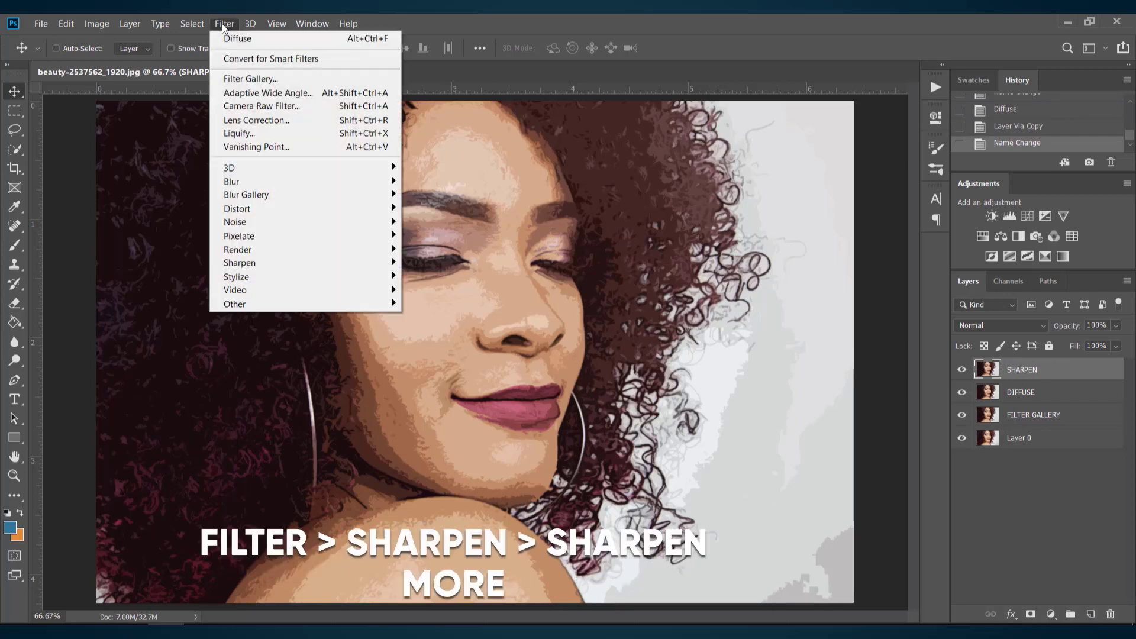
{"action": "mouse_move", "coordinate": [304, 262]}
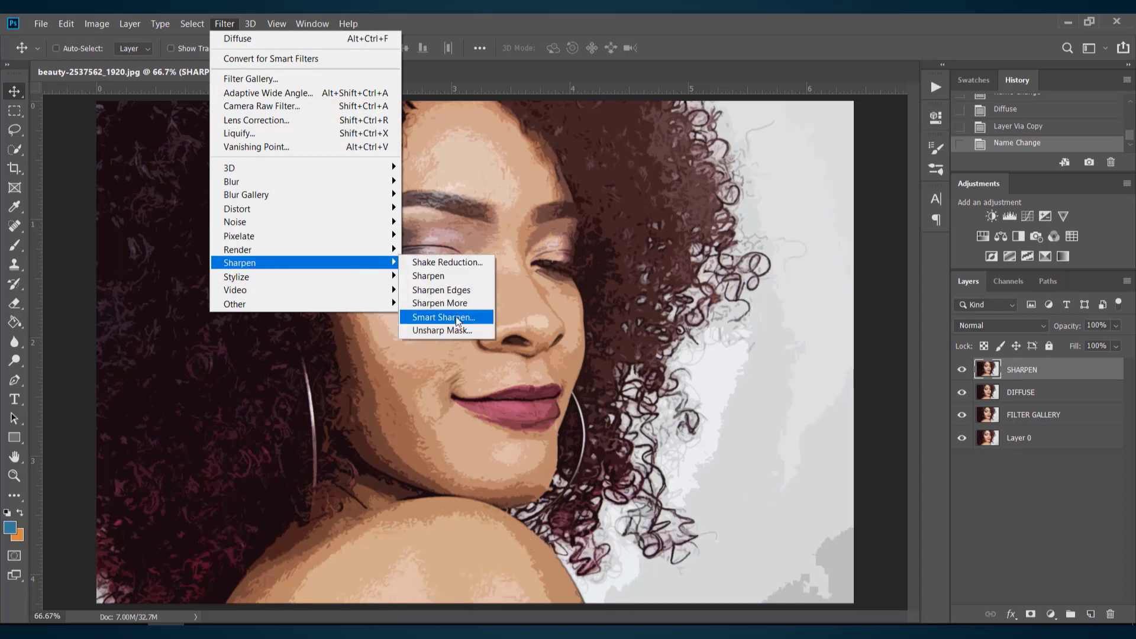
{"action": "left_click", "coordinate": [479, 305]}
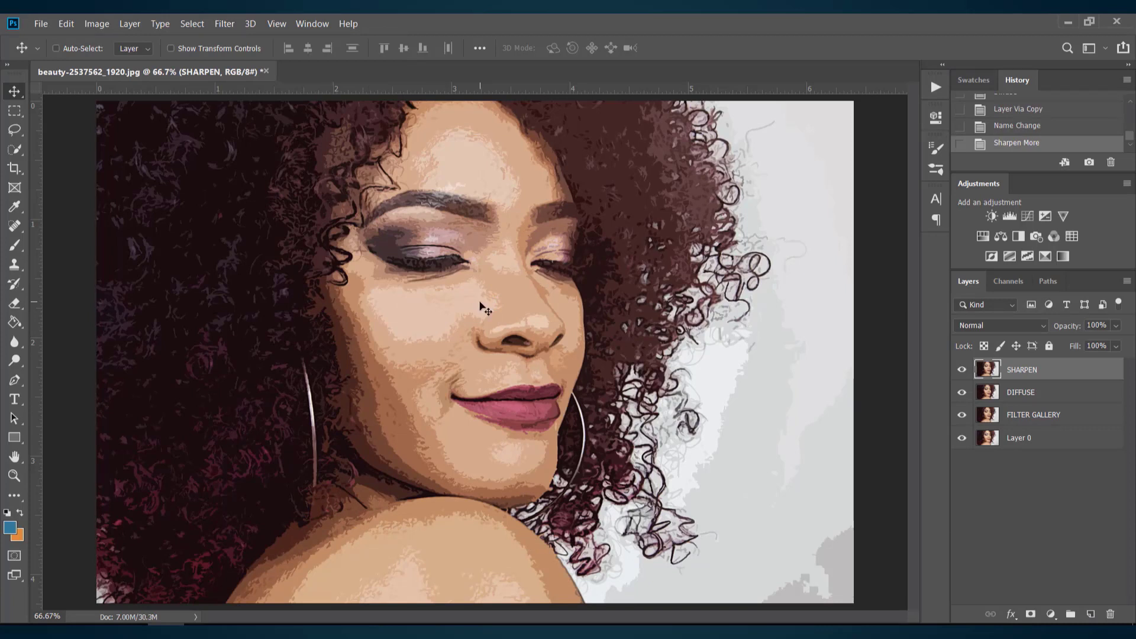
Duplicate SHARPEN as a new layer named HALFTONE and convert it to a Smart Object.
{"action": "key", "text": "ctrl"}
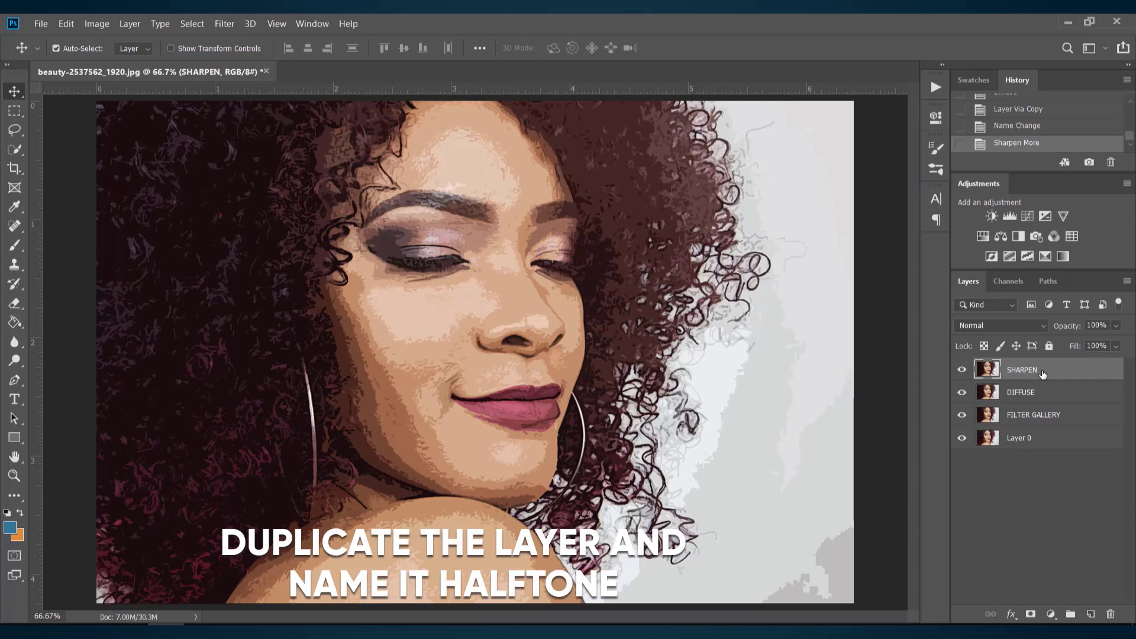
{"action": "key", "text": "ctrl+j"}
{"action": "double_click", "coordinate": [1042, 369]}
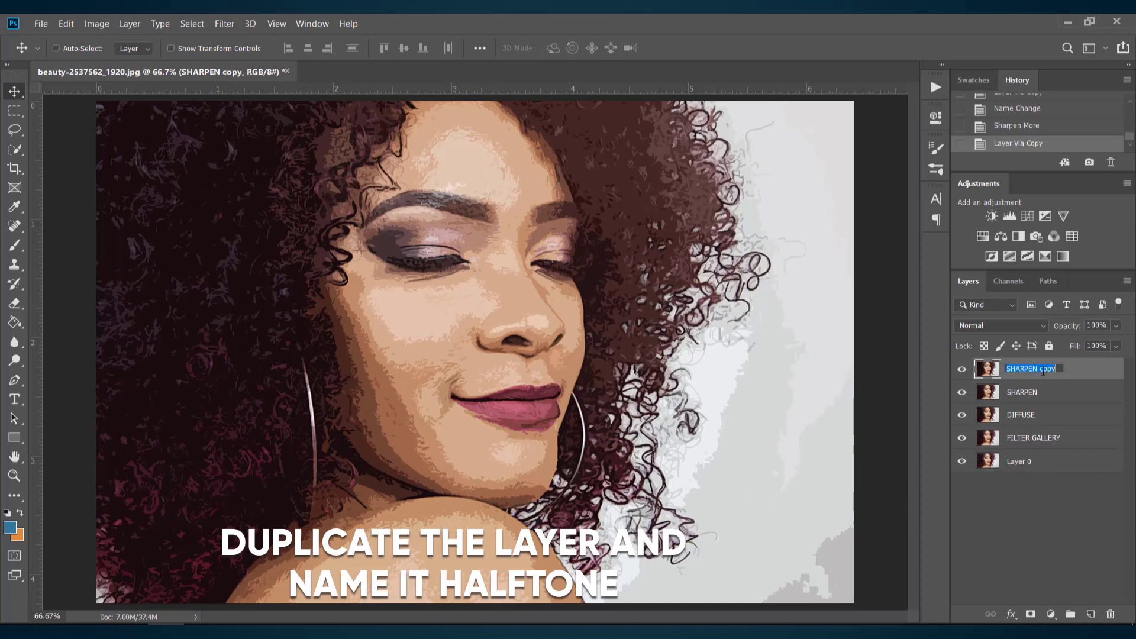
{"action": "type", "text": "HALFTONE"}
{"action": "key", "text": "Return"}
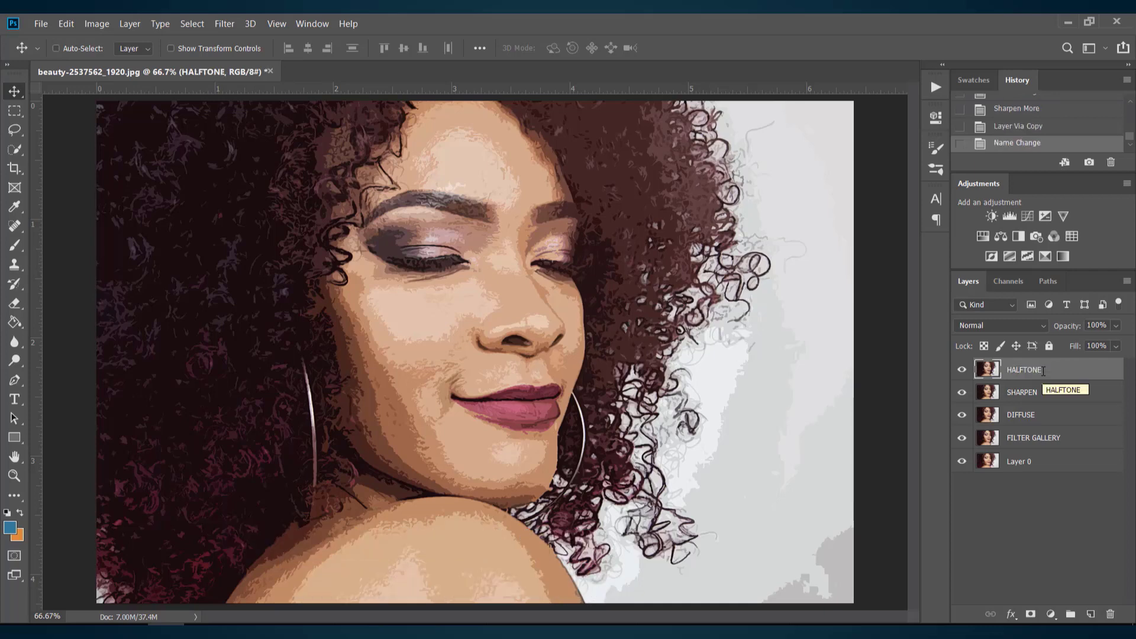
{"action": "right_click", "coordinate": [1042, 373]}
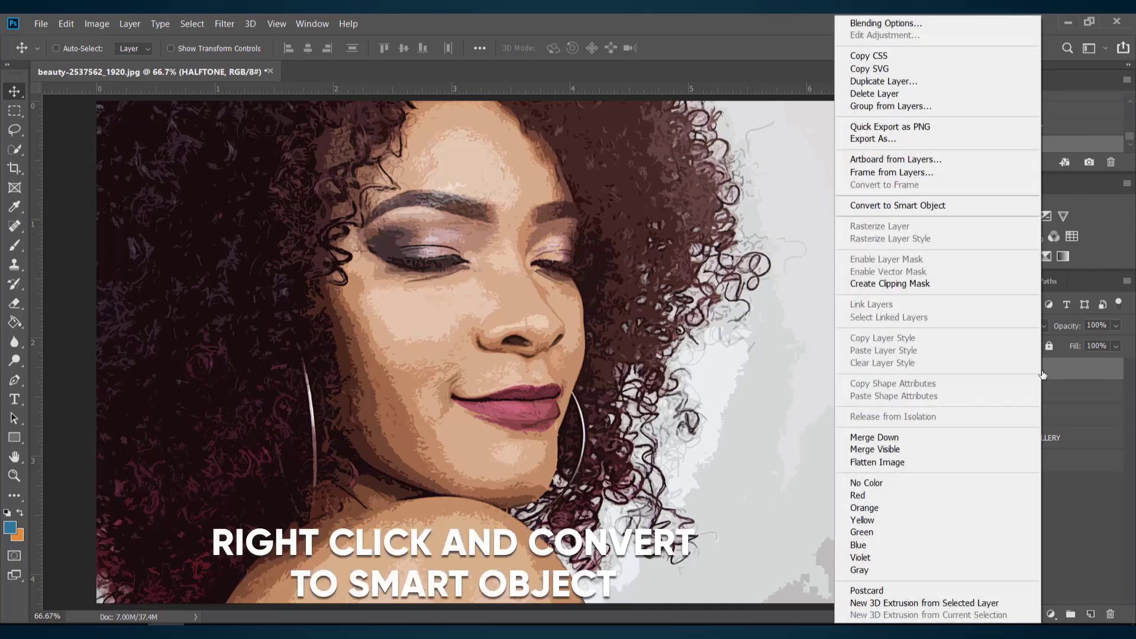
{"action": "left_click", "coordinate": [934, 205]}
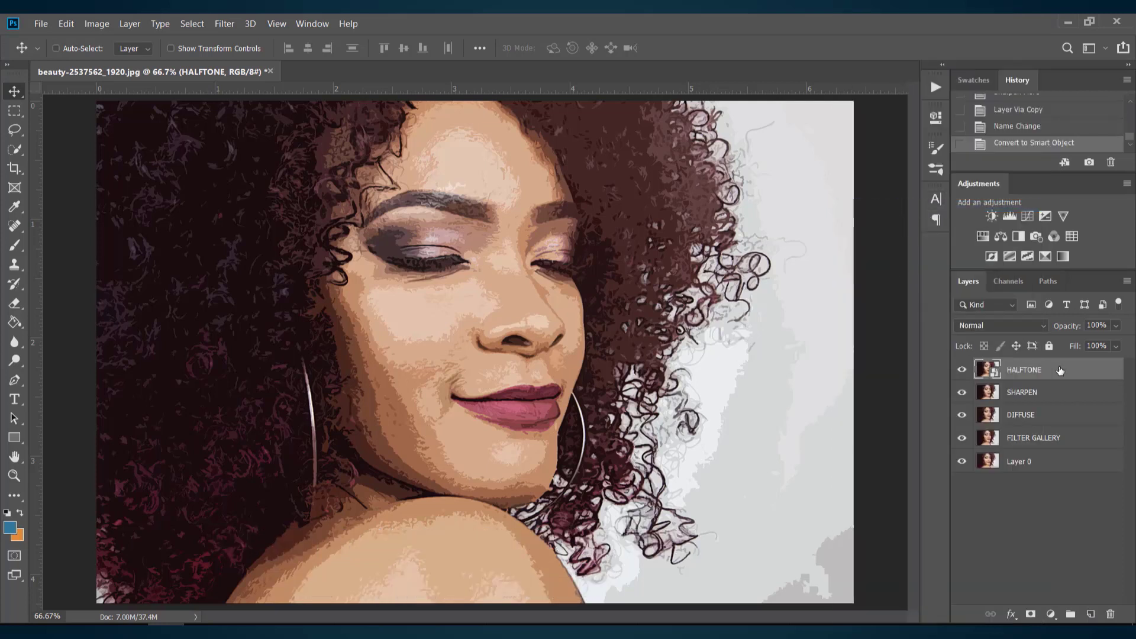
Apply Pixelate > Color Halftone with an 8-pixel max radius and default channel angles.
{"action": "left_click", "coordinate": [213, 23]}
{"action": "mouse_move", "coordinate": [240, 180]}
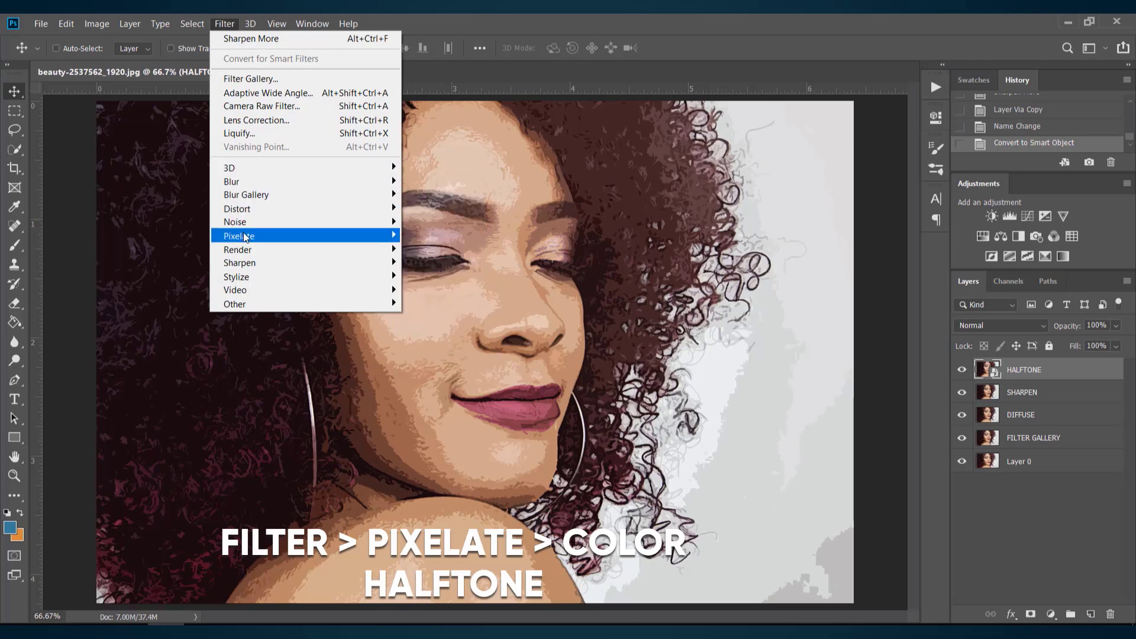
{"action": "mouse_move", "coordinate": [244, 237]}
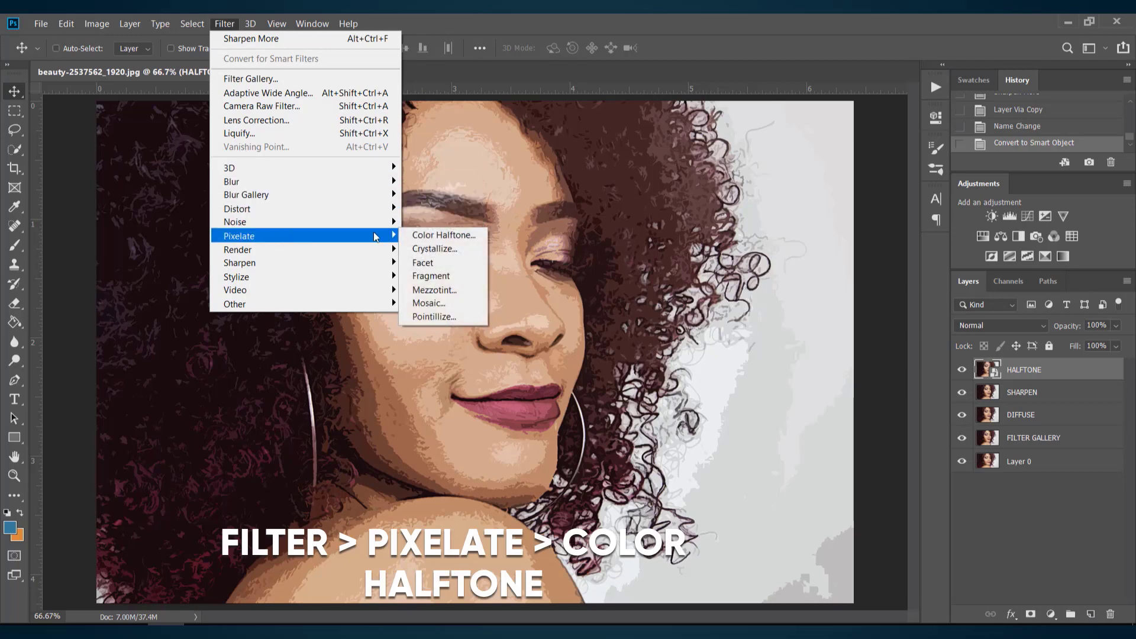
{"action": "left_click", "coordinate": [456, 234]}
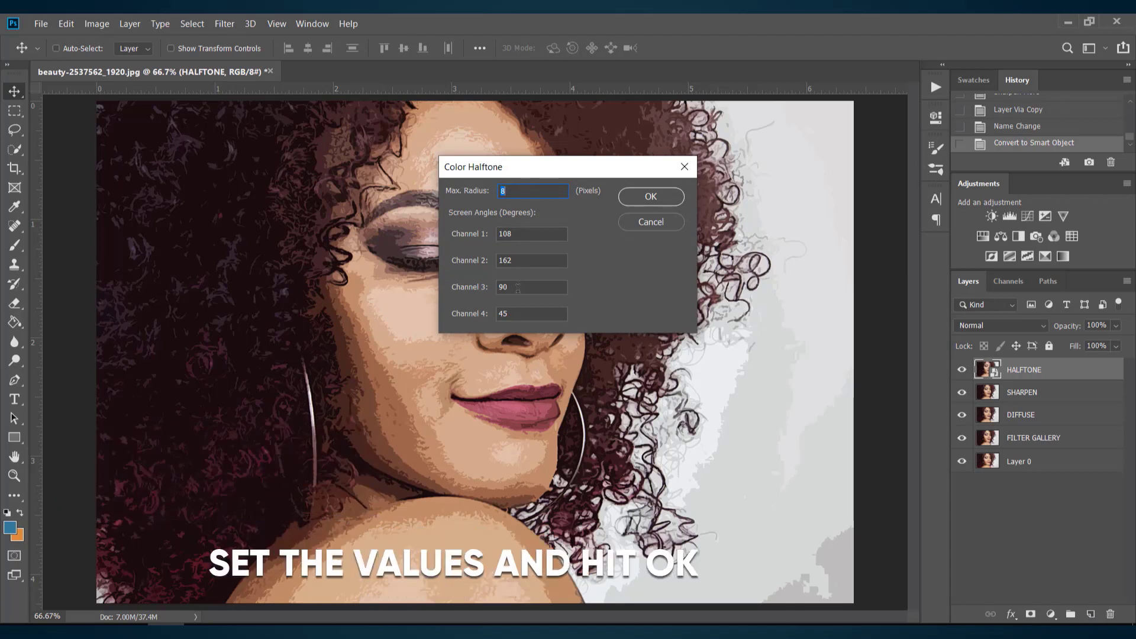
{"action": "left_click", "coordinate": [650, 198]}
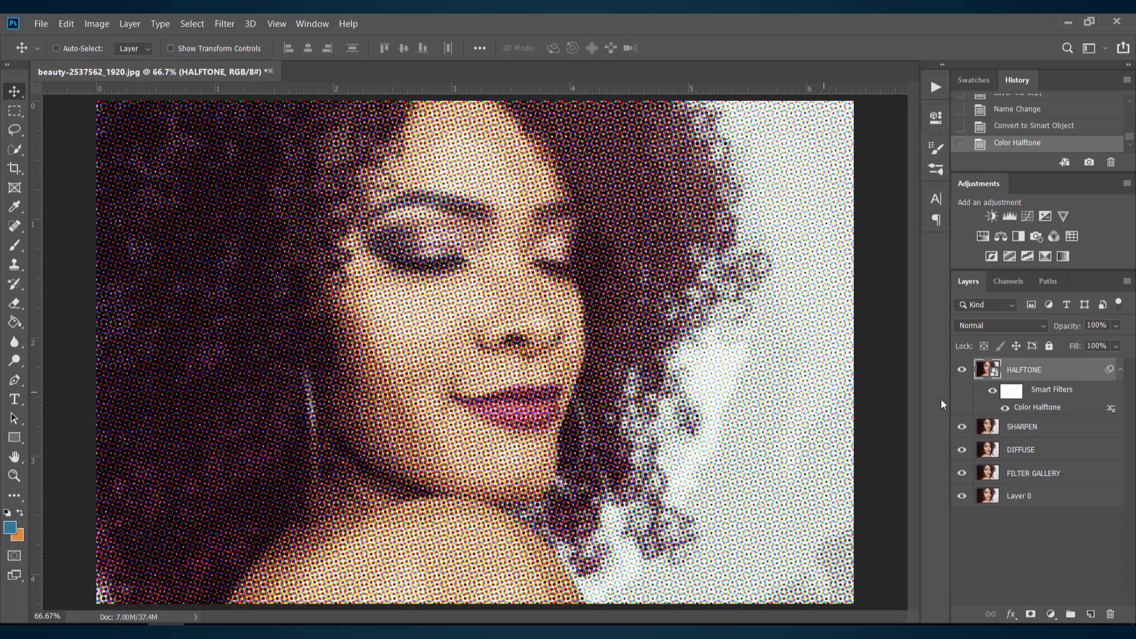
Set the HALFTONE layer's blend mode to Soft Light and its opacity to 30%.
{"action": "left_click", "coordinate": [991, 325]}
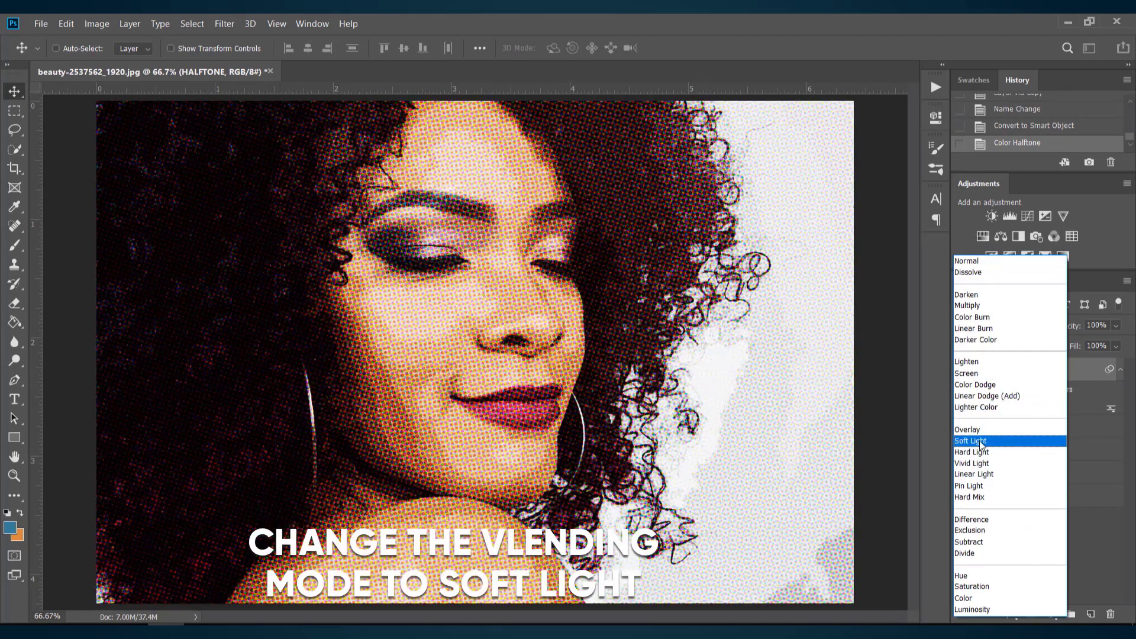
{"action": "left_click", "coordinate": [979, 441]}
{"action": "left_click", "coordinate": [1115, 326]}
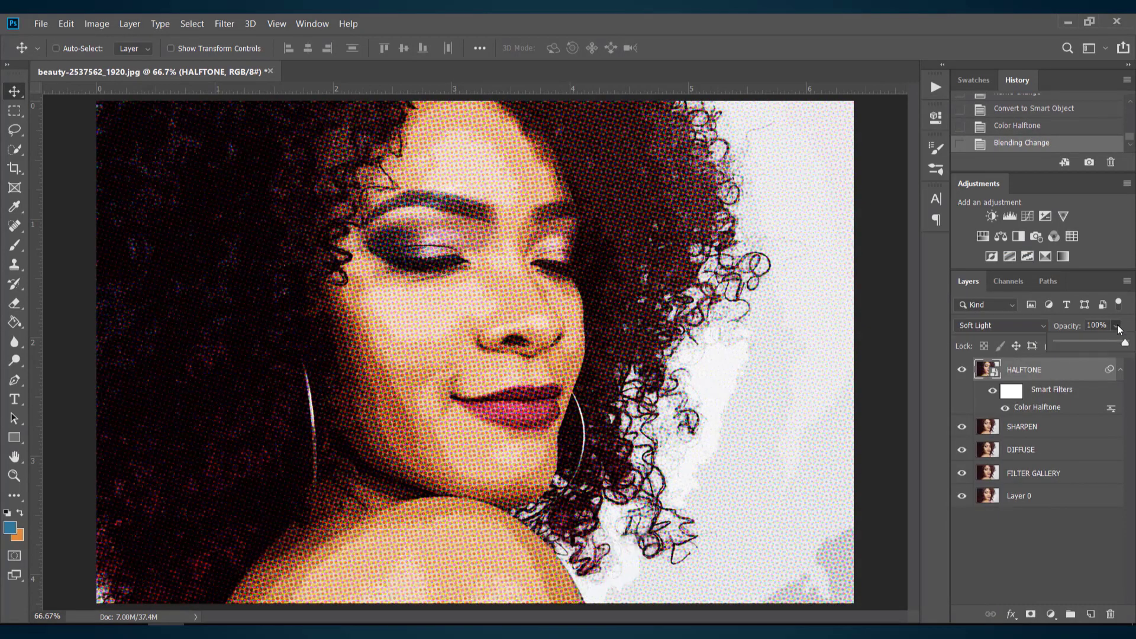
{"action": "left_click", "coordinate": [1087, 340]}
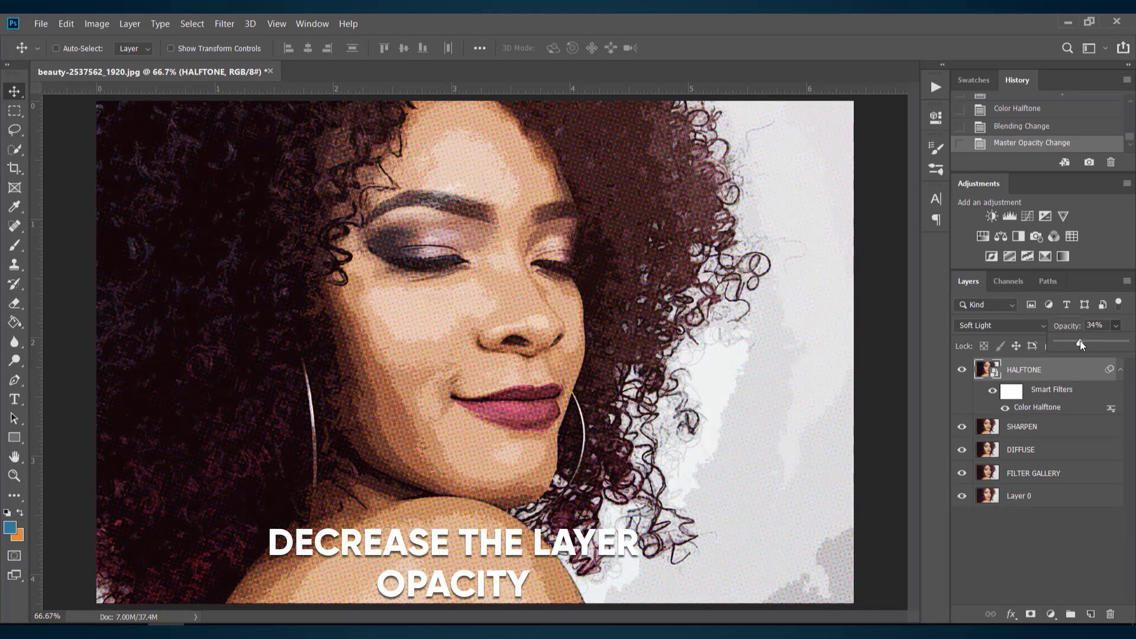
{"action": "left_click_drag", "start_coordinate": [1081, 342], "coordinate": [1078, 346]}
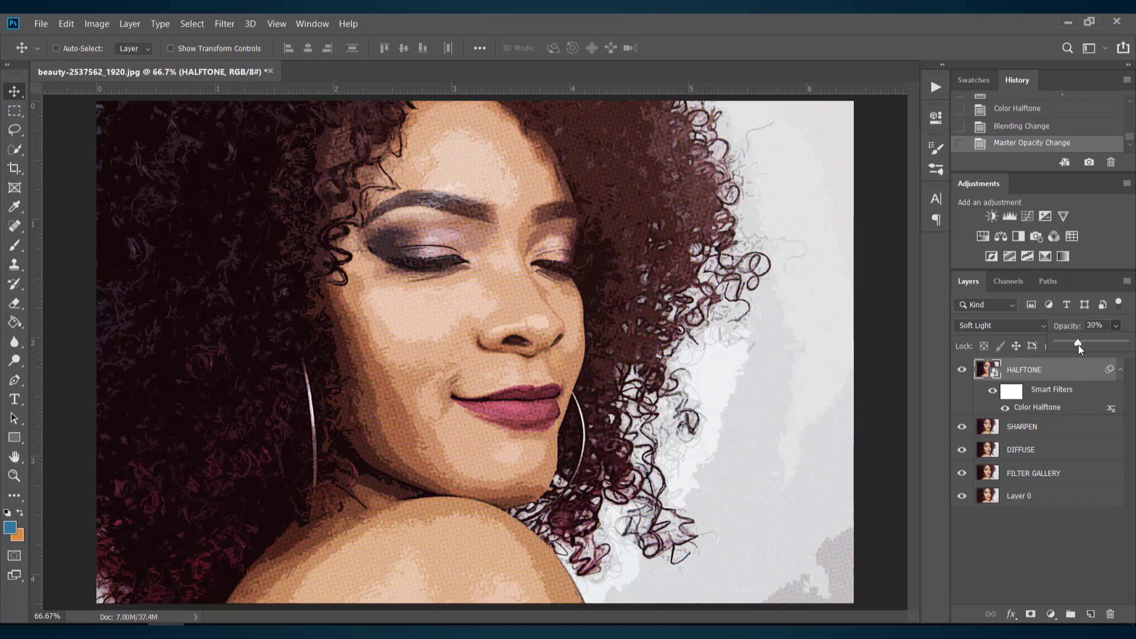
{"action": "left_click", "coordinate": [1116, 326]}
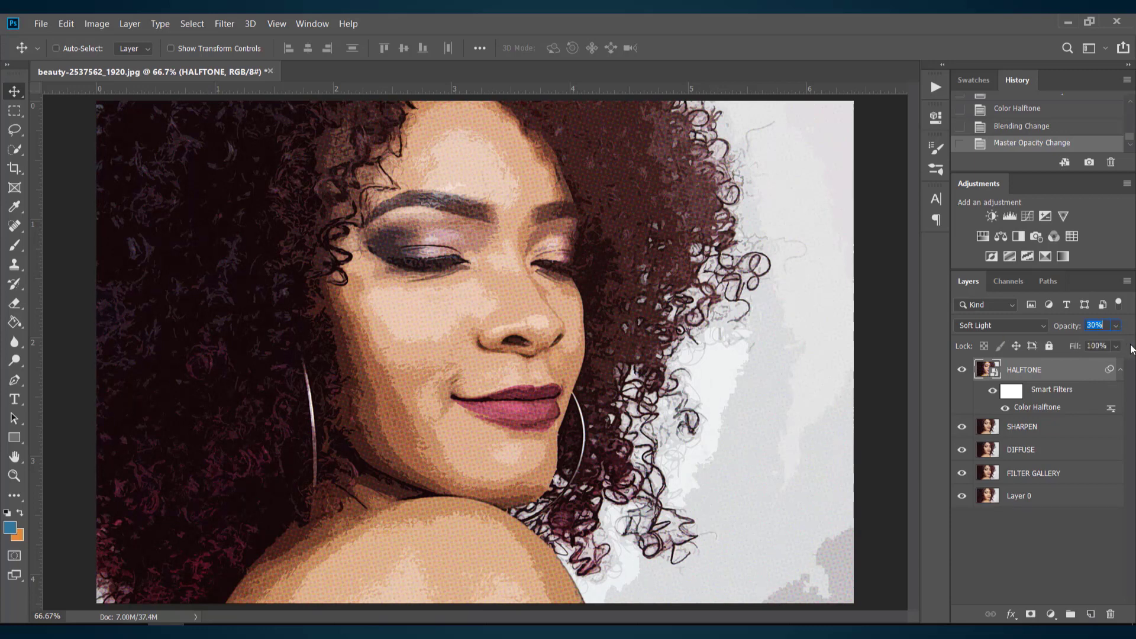
{"action": "left_click", "coordinate": [1089, 371], "text": "ctrl"}
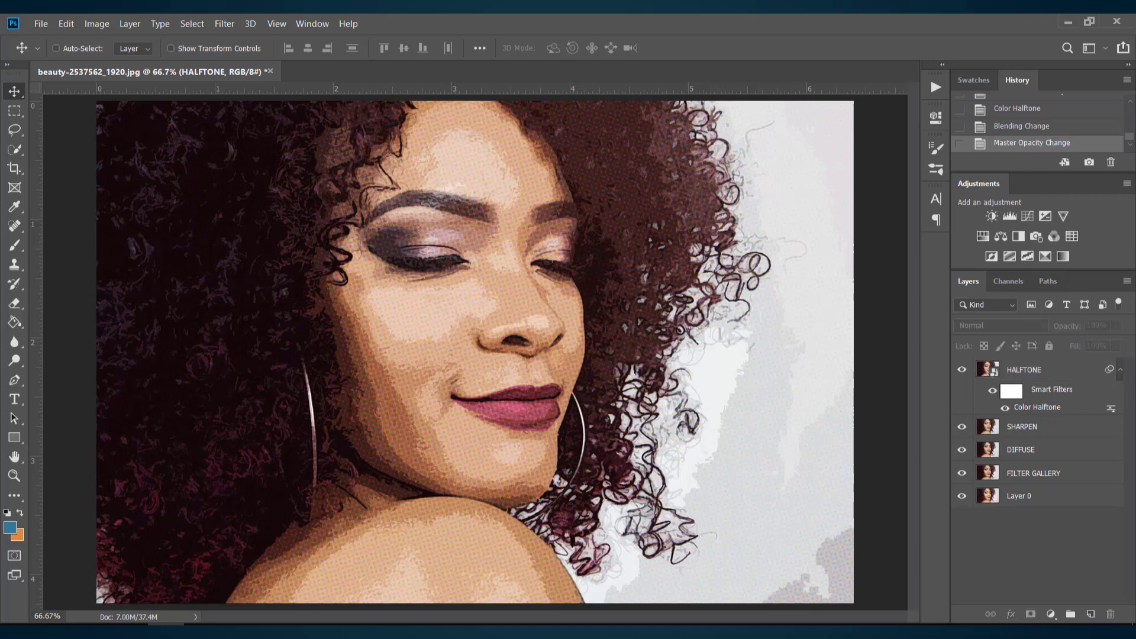
{"action": "left_click", "coordinate": [1083, 368], "text": "ctrl"}
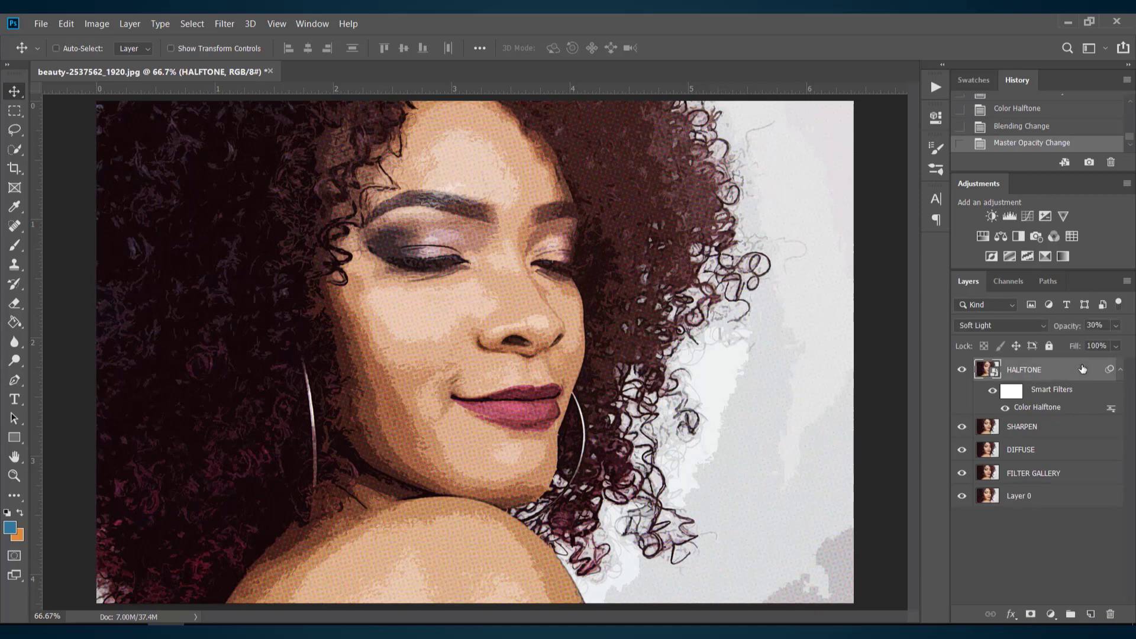
Stamp all visible layers into a new layer with Ctrl+Shift+Alt+E and name it MERGED.
{"action": "key", "text": "ctrl"}
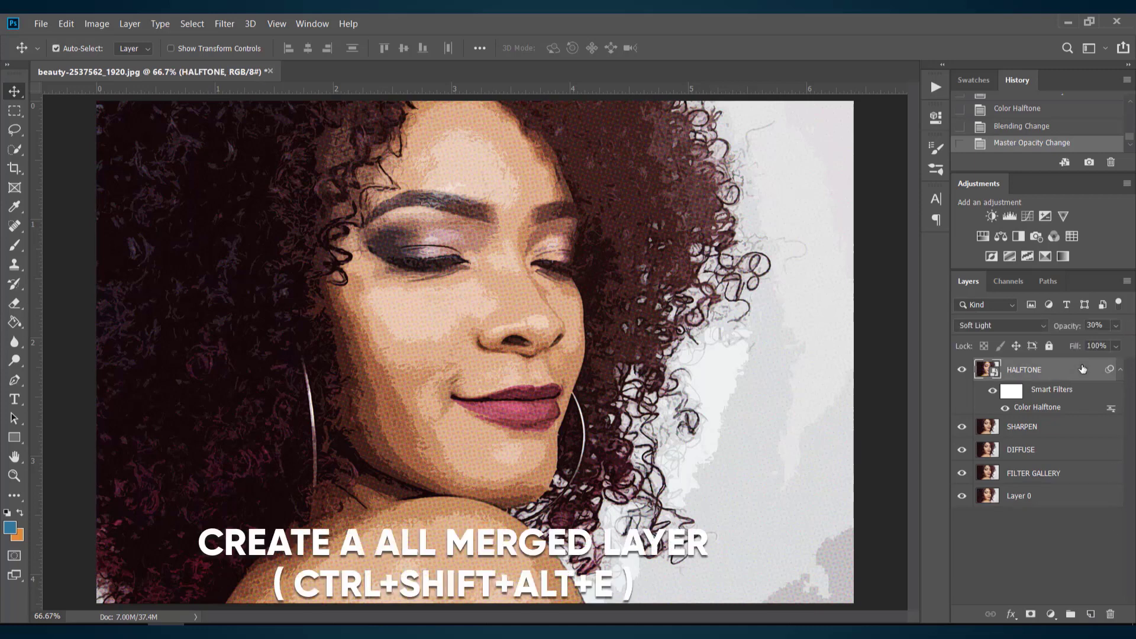
{"action": "key", "text": "ctrl+shift+alt+e"}
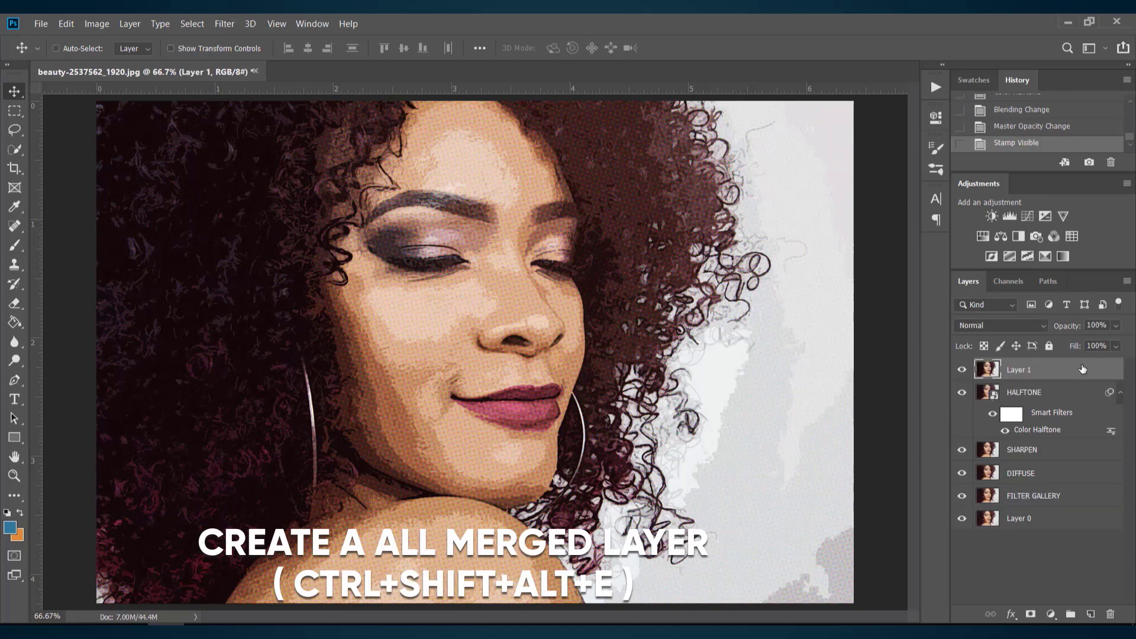
{"action": "double_click", "coordinate": [1027, 369]}
{"action": "type", "text": "MERGED"}
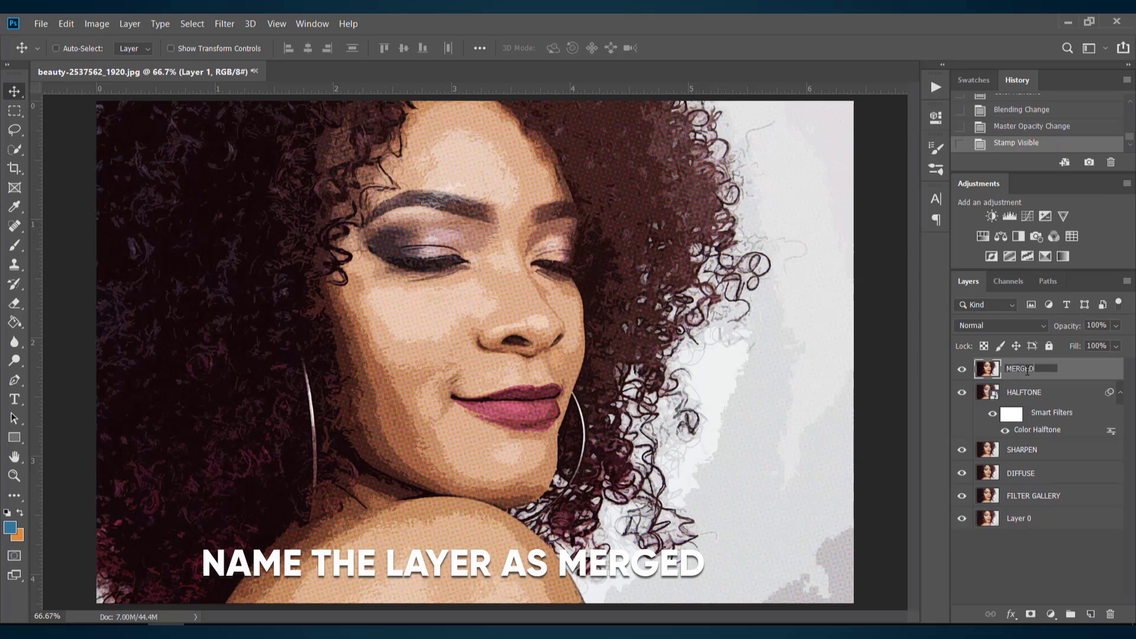
{"action": "key", "text": "Return"}
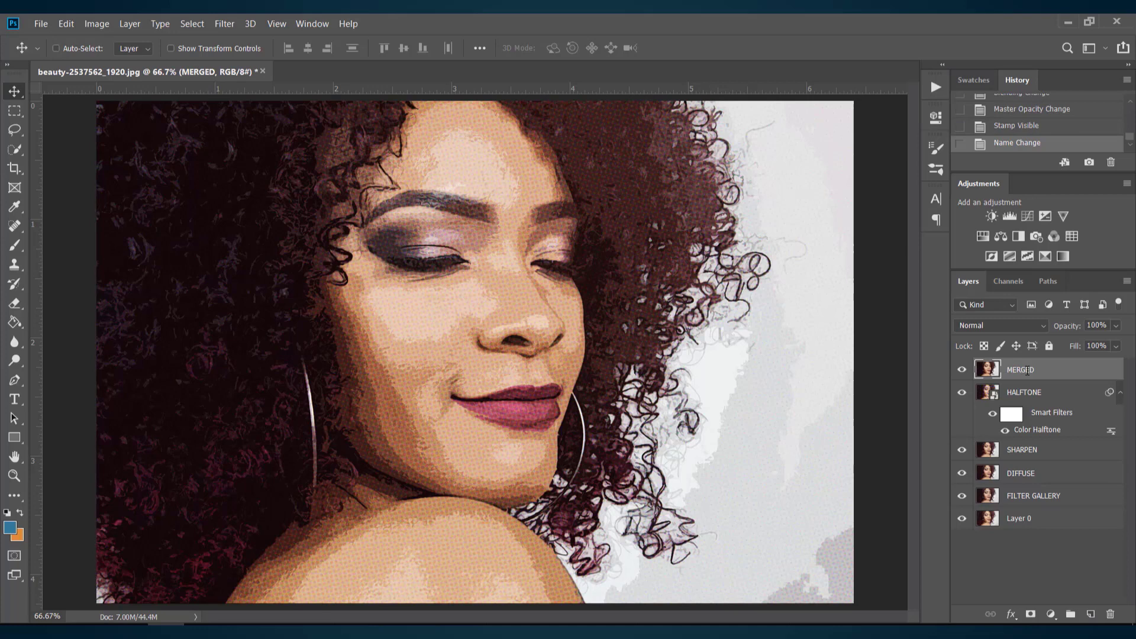
Enable a 4 px outside Stroke on MERGED and change its fill type from Gradient to Color.
{"action": "double_click", "coordinate": [1066, 371]}
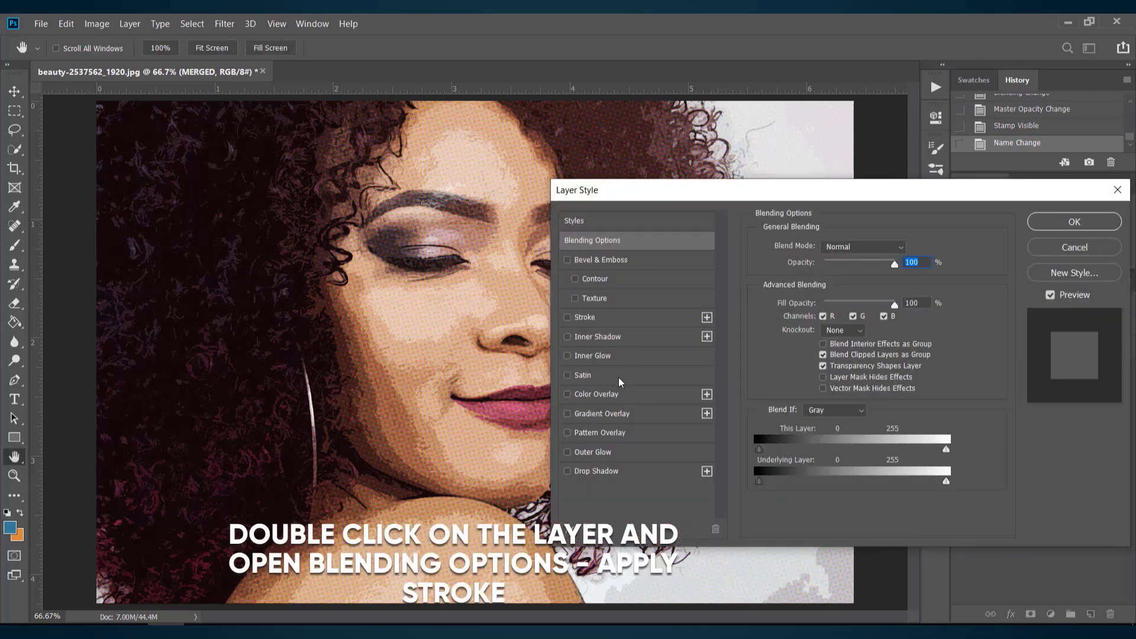
{"action": "left_click", "coordinate": [616, 318]}
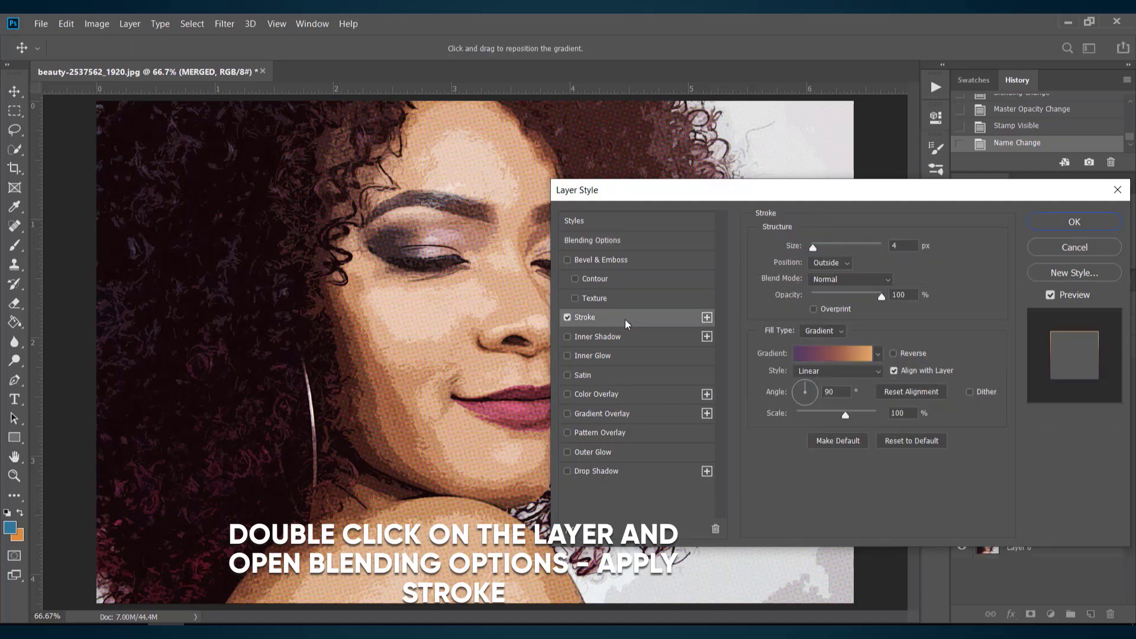
{"action": "left_click", "coordinate": [814, 353]}
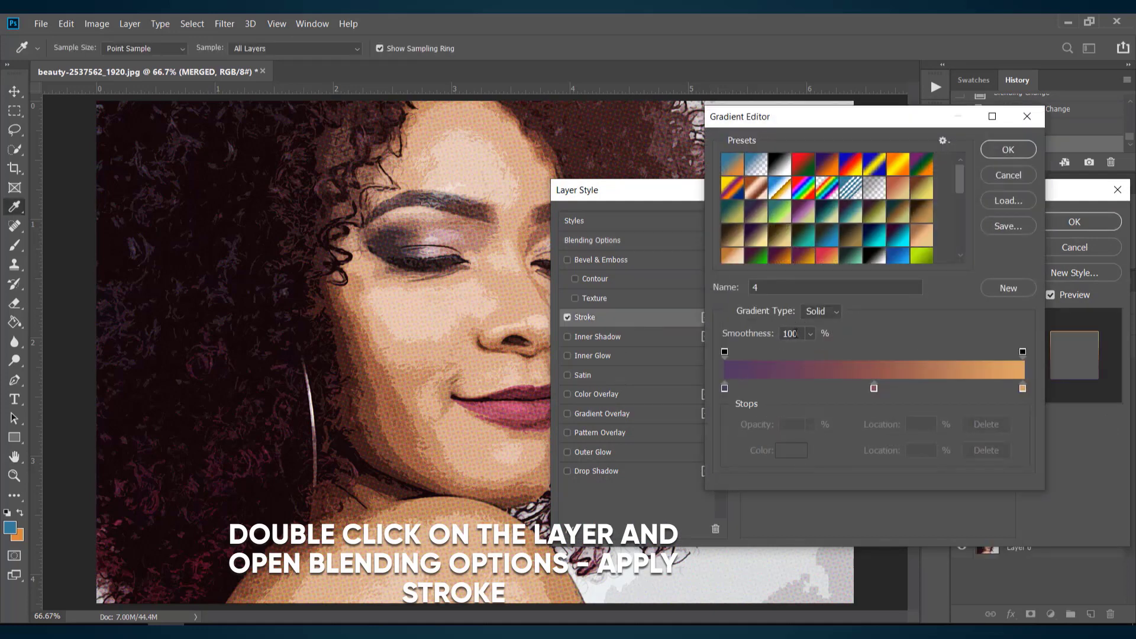
{"action": "left_click", "coordinate": [1007, 176]}
{"action": "left_click", "coordinate": [822, 330]}
{"action": "left_click", "coordinate": [824, 343]}
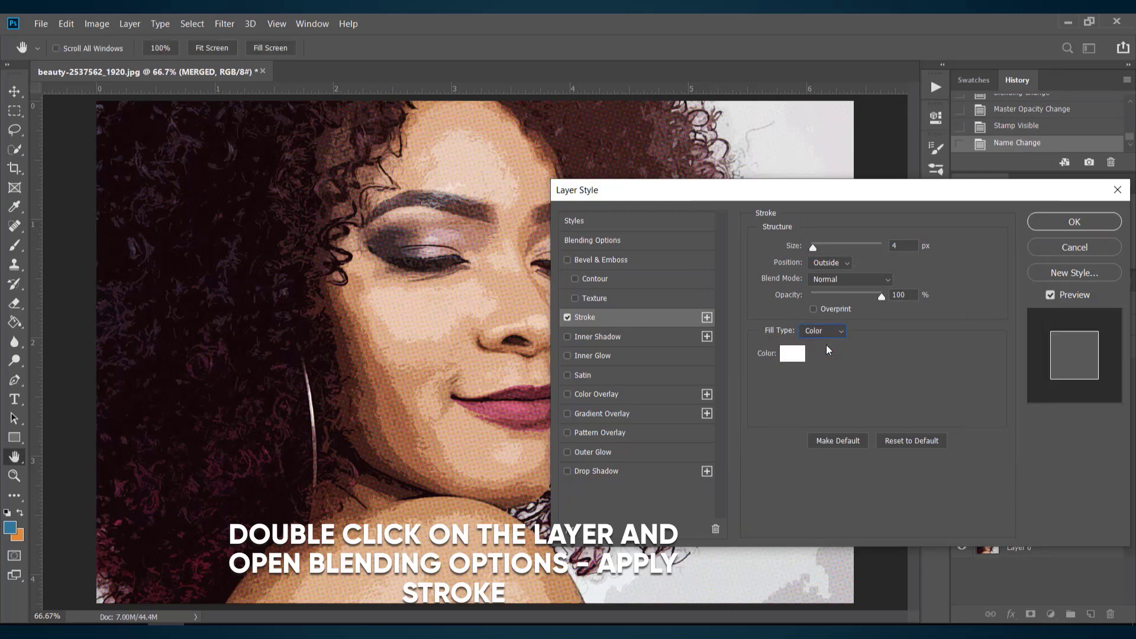